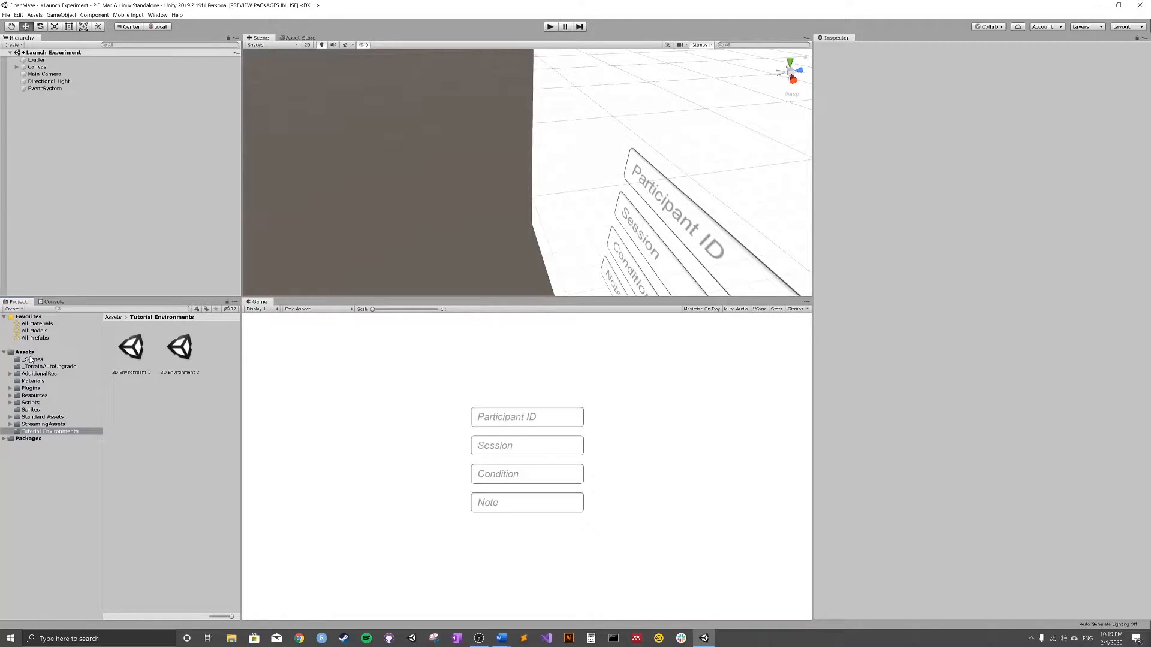
# - Open the 3D Environment 1 scene from Tutorial Environments and add it to the scenes in the build
pyautogui.doubleClick(132, 348)
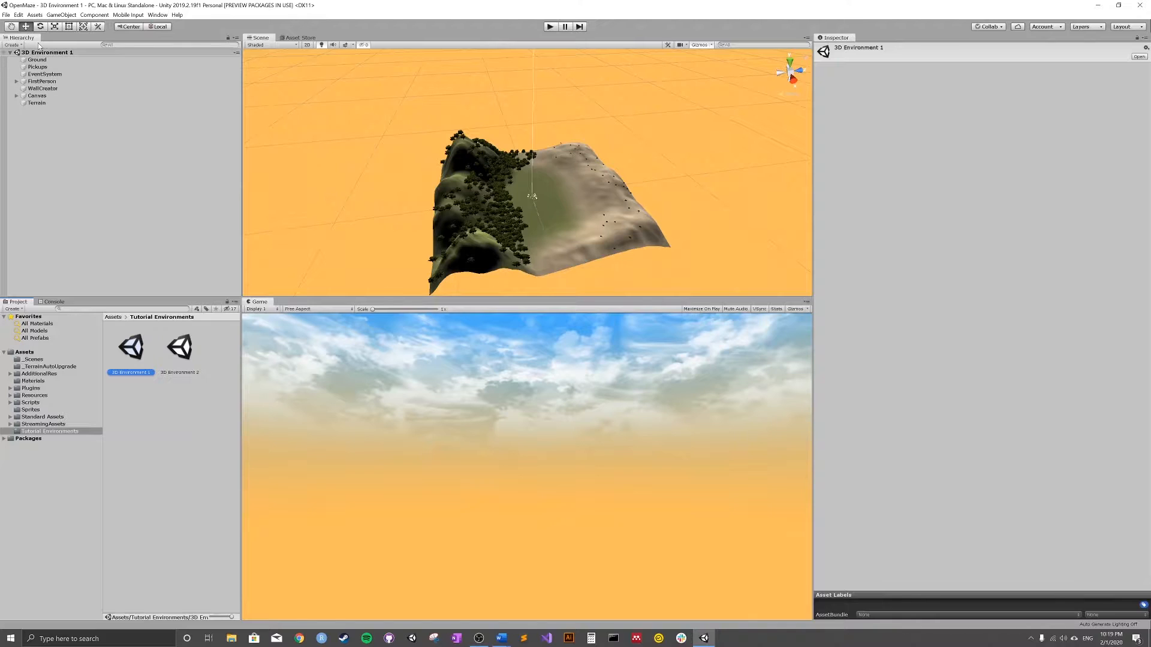
pyautogui.click(7, 15)
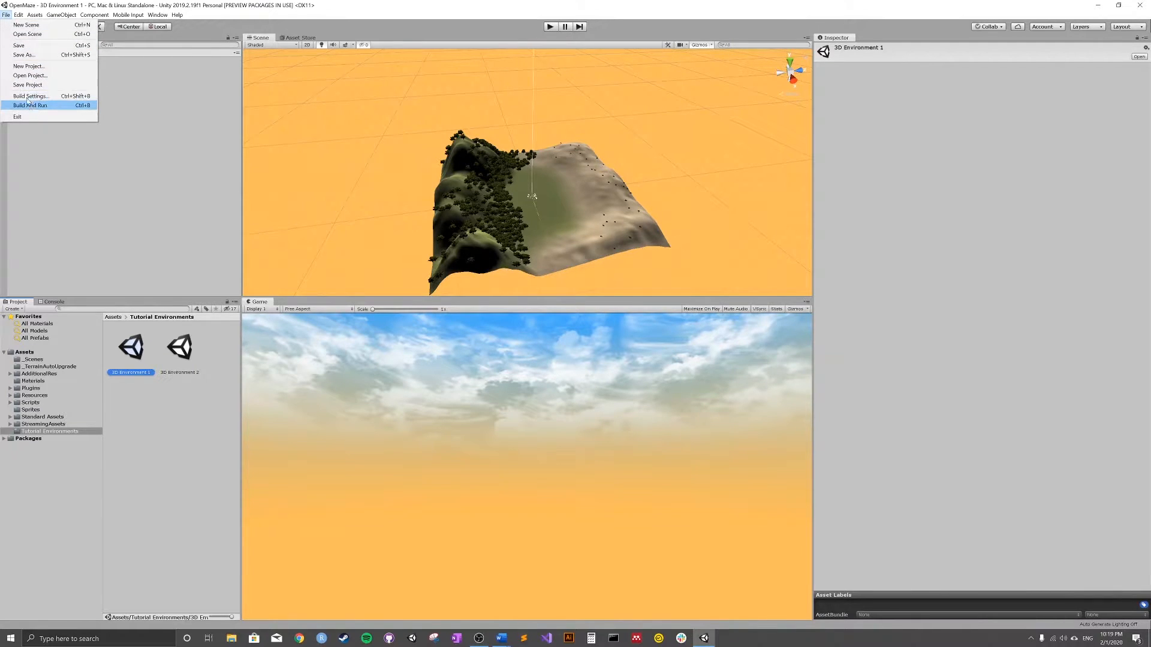
pyautogui.click(30, 97)
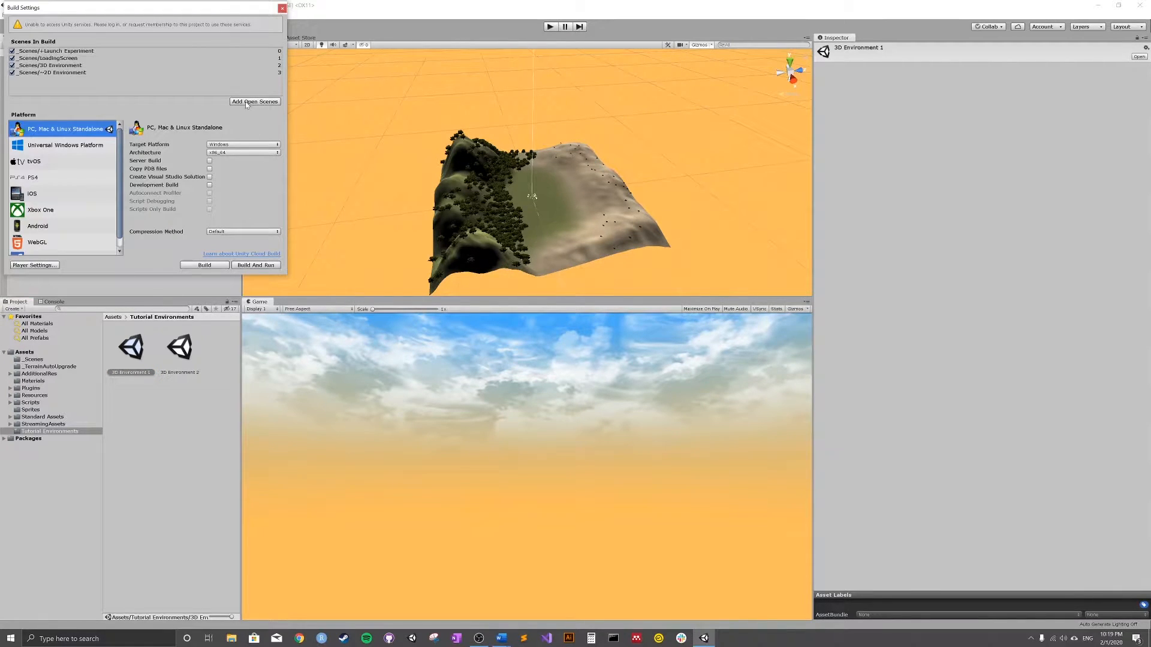
pyautogui.click(246, 102)
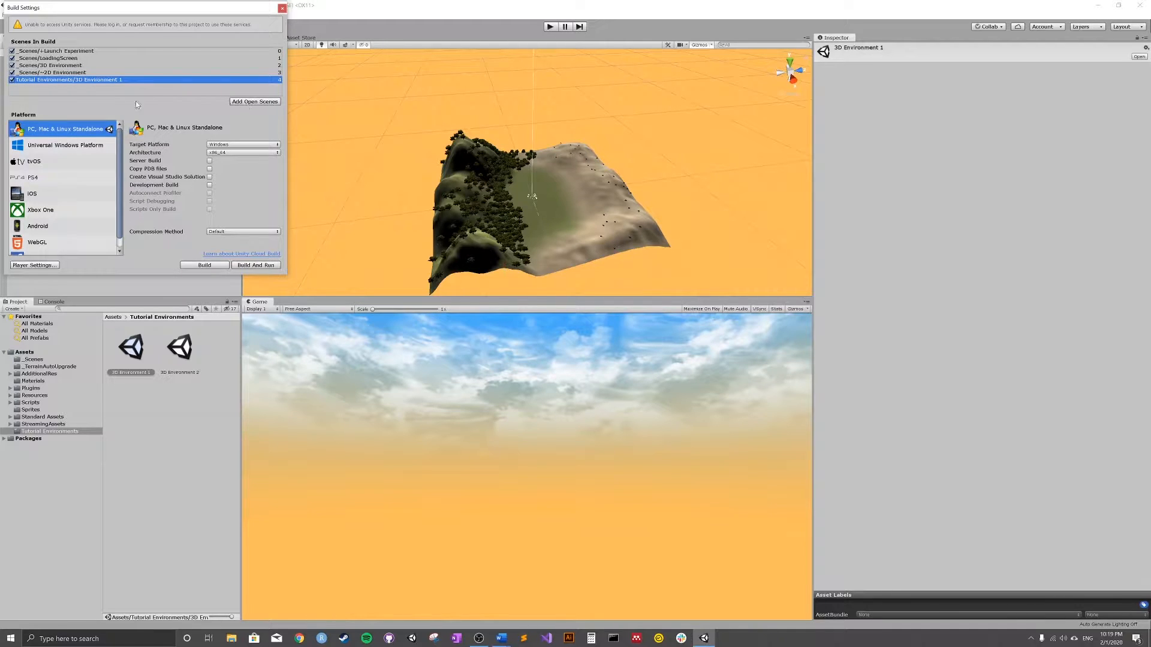
pyautogui.click(281, 8)
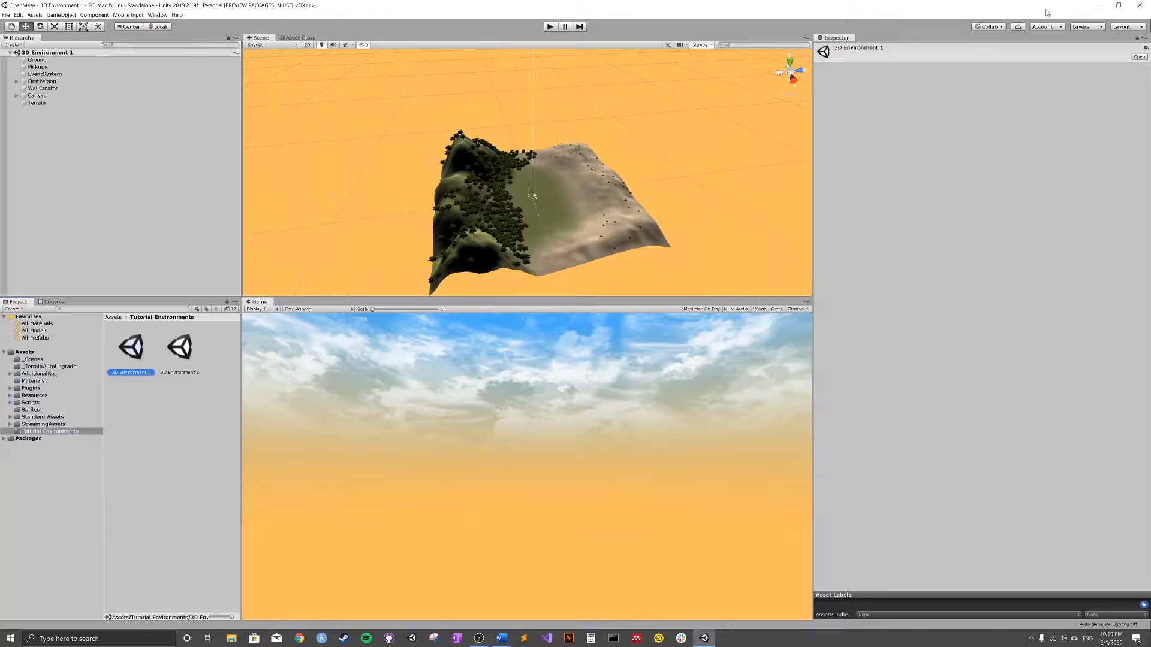
# - Open the Blocks JSON file from the Step 3 - Experiment Configuration tutorial folder in Sublime Text and arrange its window beside Unity
pyautogui.click(1097, 6)
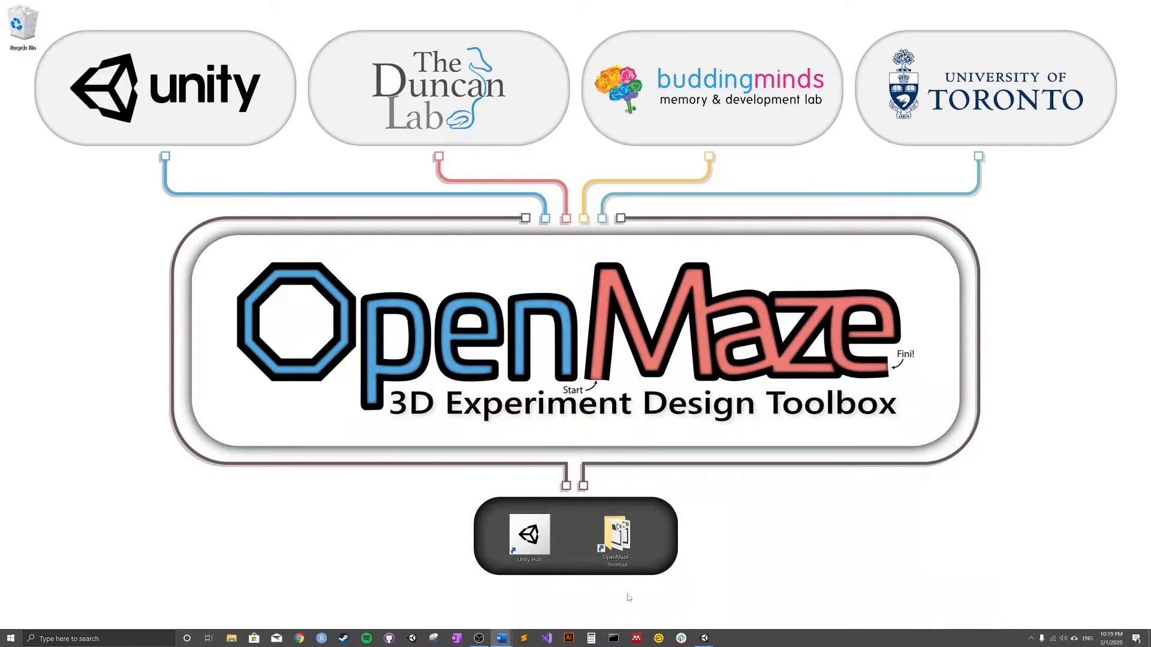
pyautogui.doubleClick(617, 535)
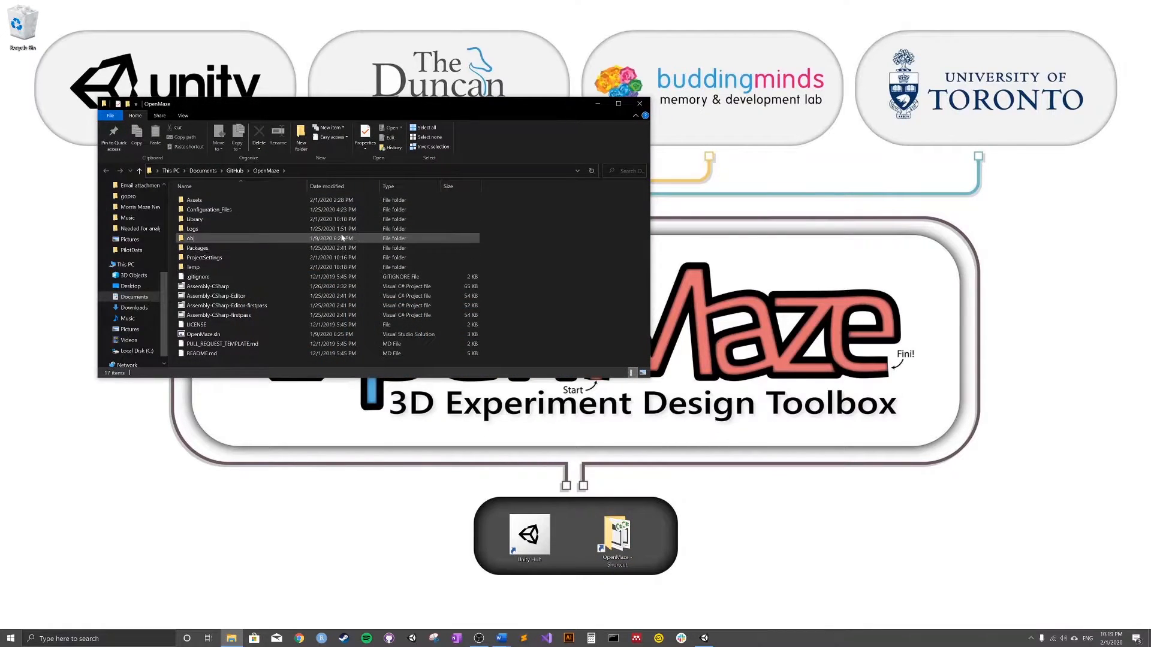
pyautogui.doubleClick(221, 214)
pyautogui.doubleClick(203, 211)
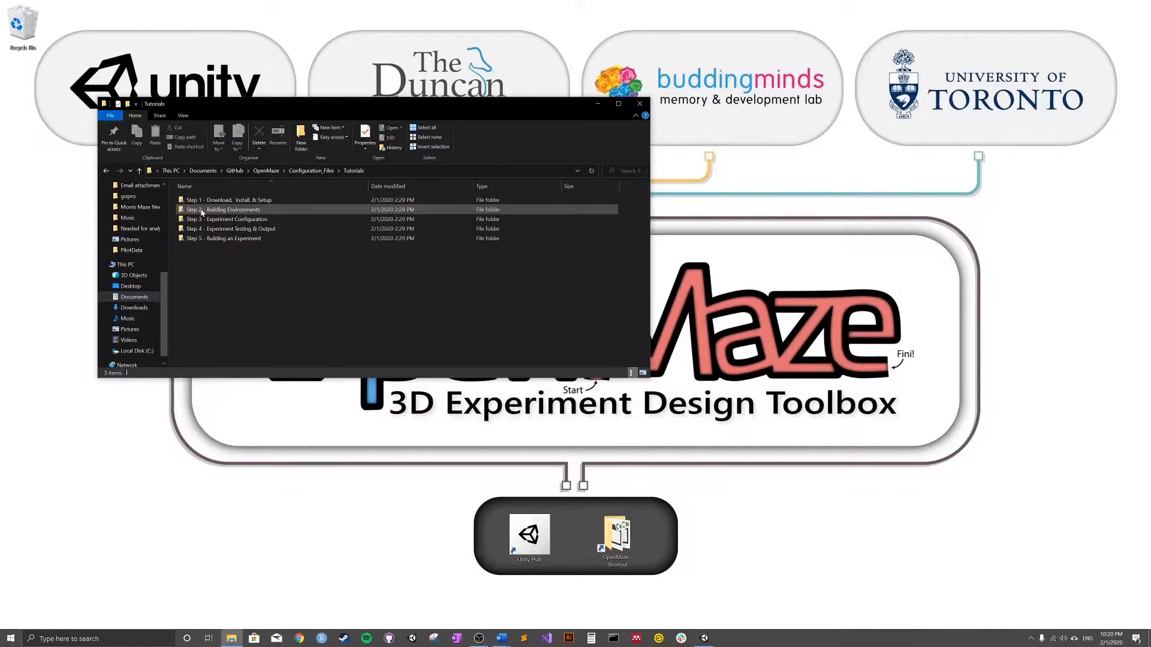
pyautogui.doubleClick(250, 219)
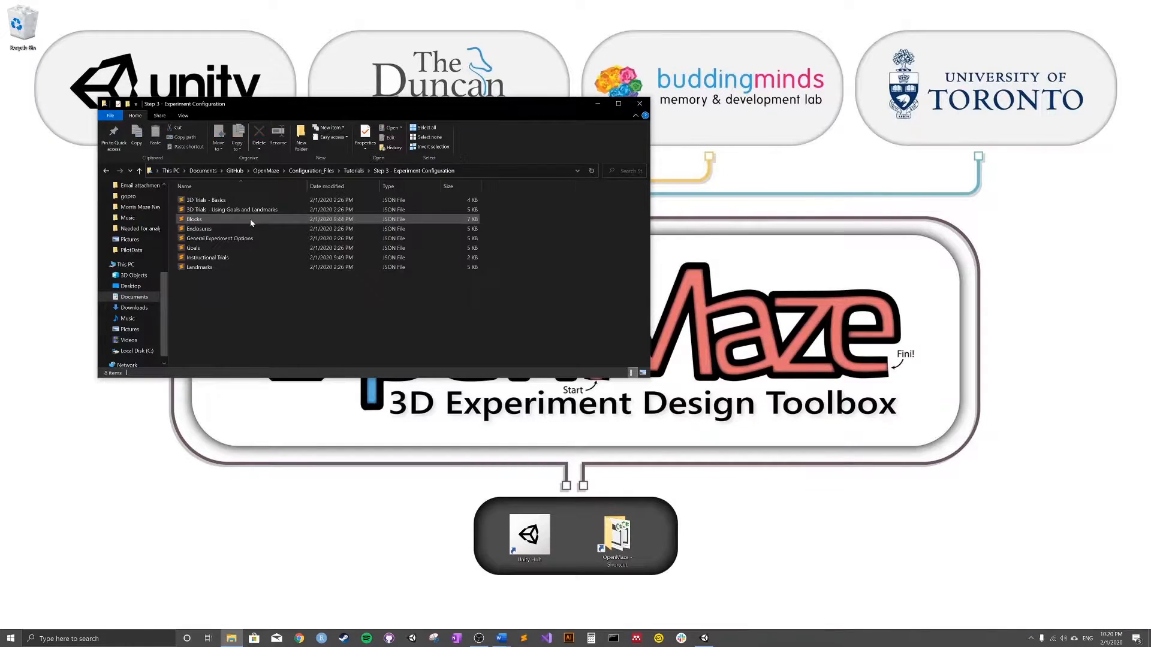
pyautogui.doubleClick(196, 220)
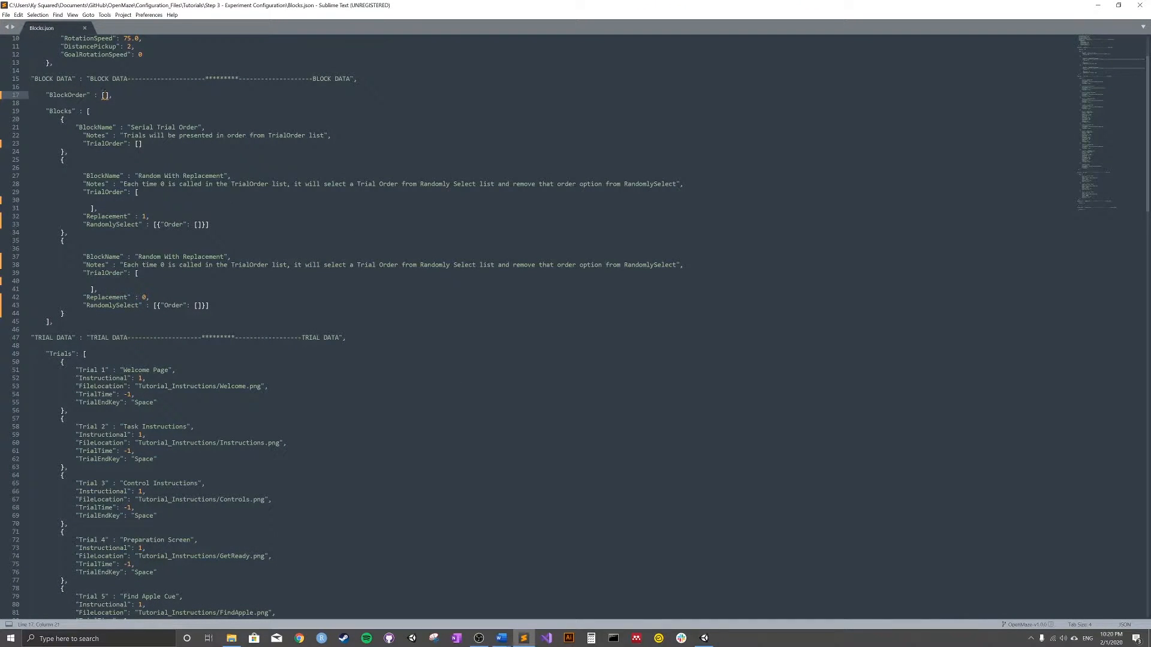
pyautogui.moveTo(135, 6); pyautogui.dragTo(513, 203)
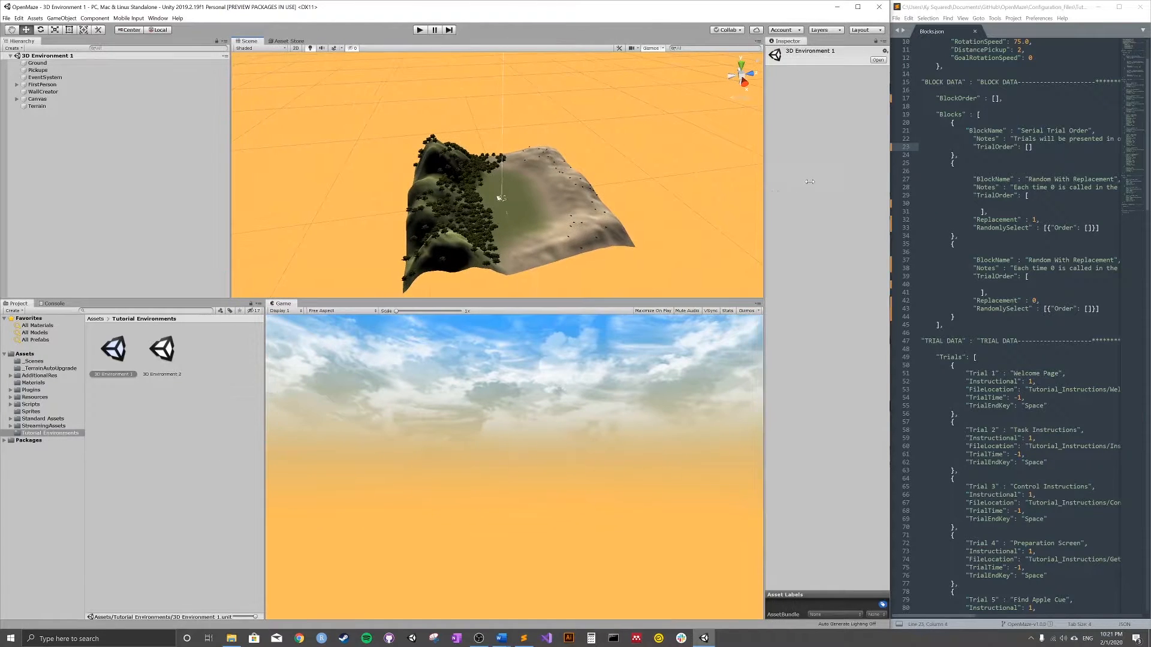
pyautogui.moveTo(886, 167); pyautogui.dragTo(809, 168)
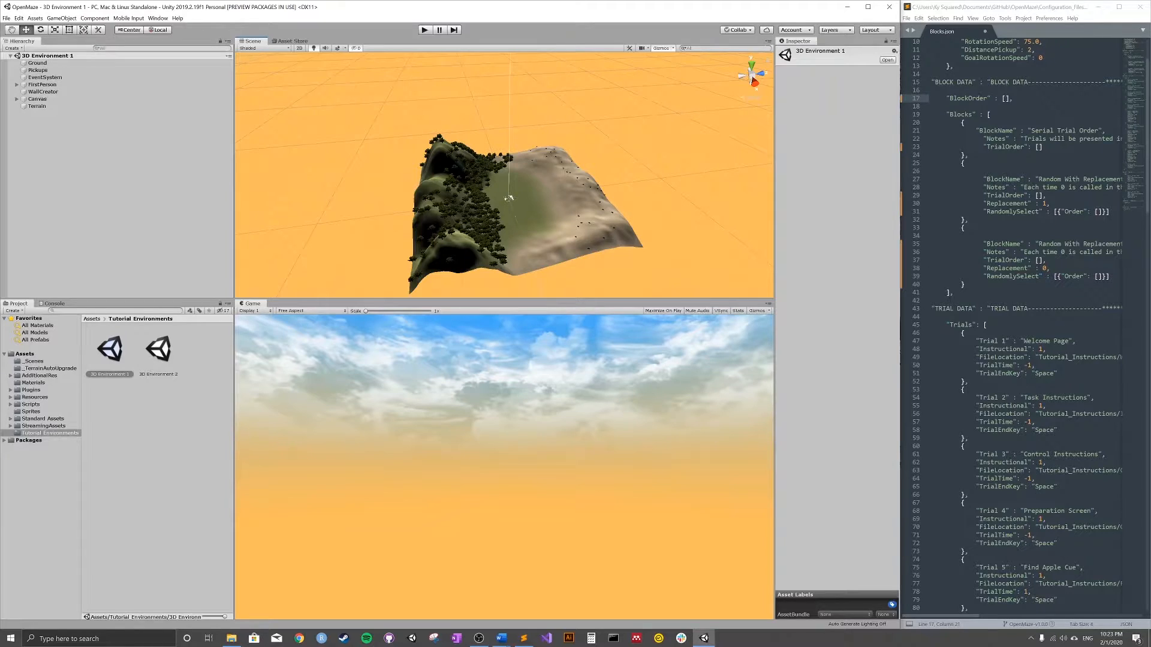
# - Review the blocks' empty TrialOrder lists and the instructional trials 1 to 4 in the Blocks configuration
pyautogui.click(1039, 147)
pyautogui.click(1039, 195)
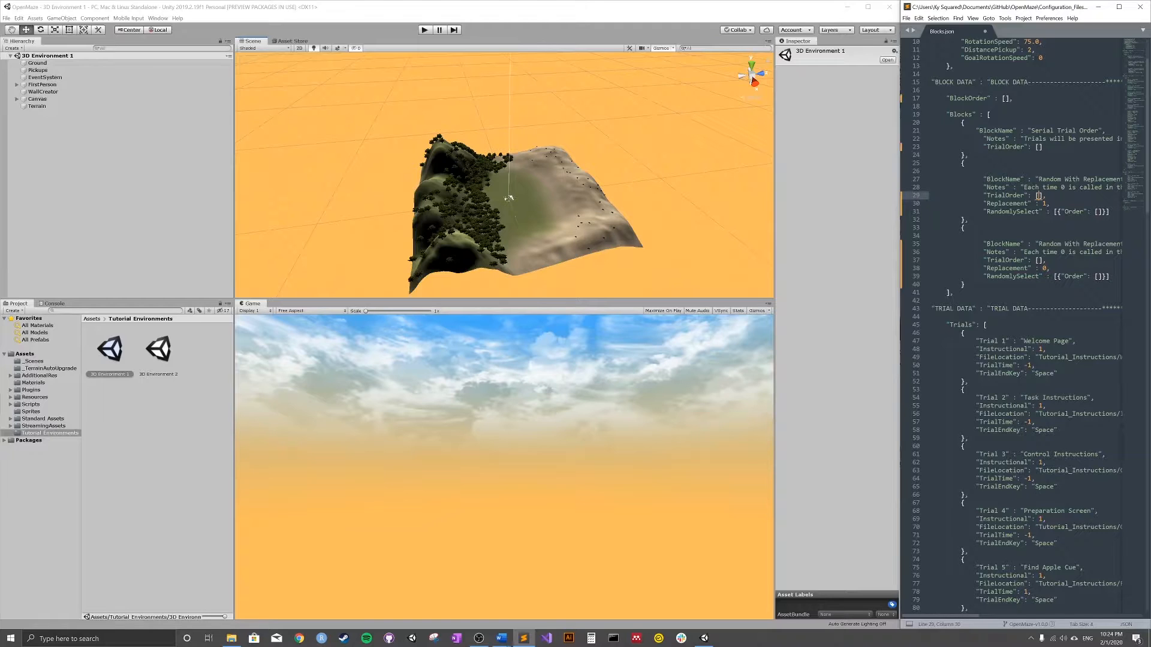
pyautogui.scroll(-4, 1039, 196)
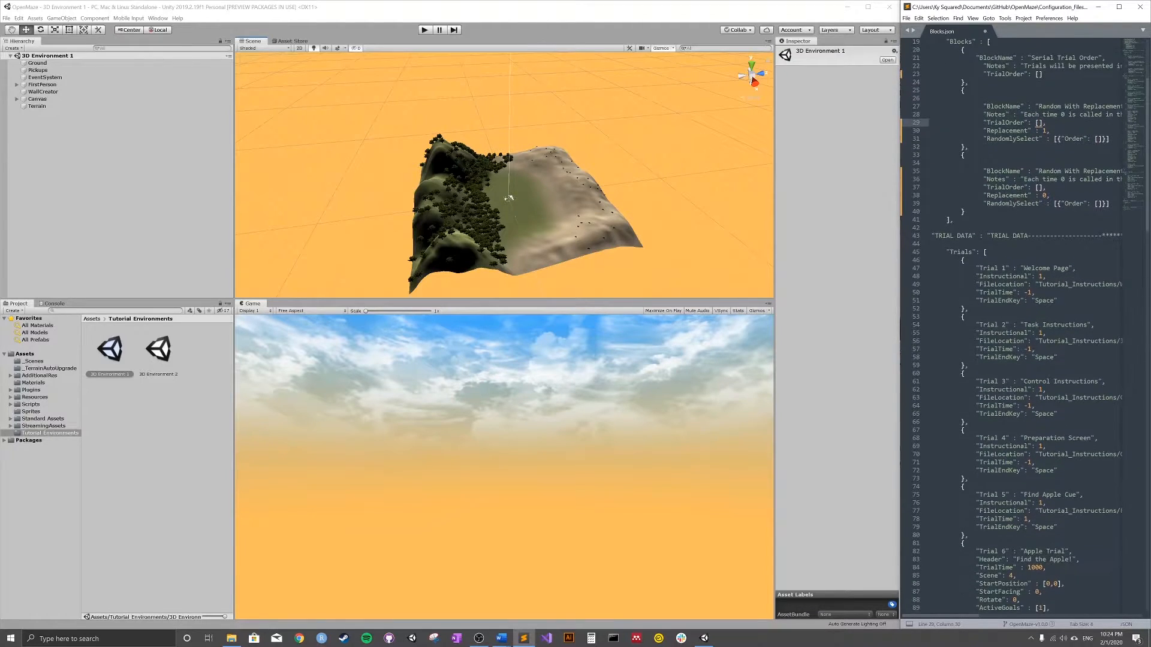
pyautogui.click(964, 188)
pyautogui.moveTo(968, 454); pyautogui.dragTo(931, 236)
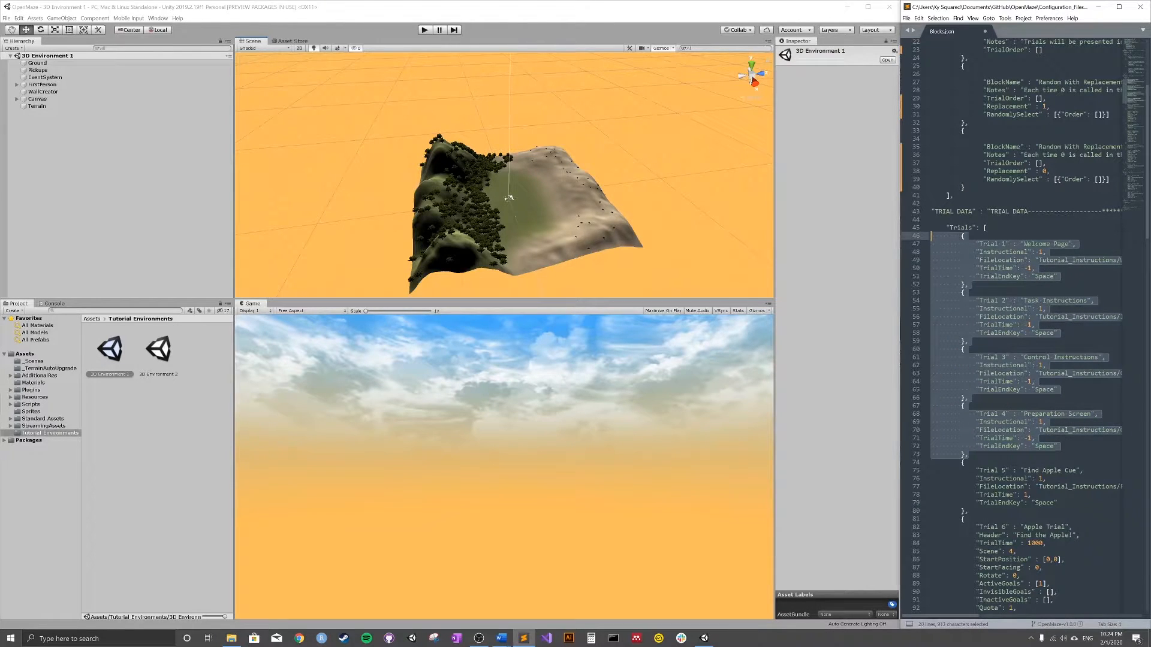
pyautogui.scroll(-5, 971, 283)
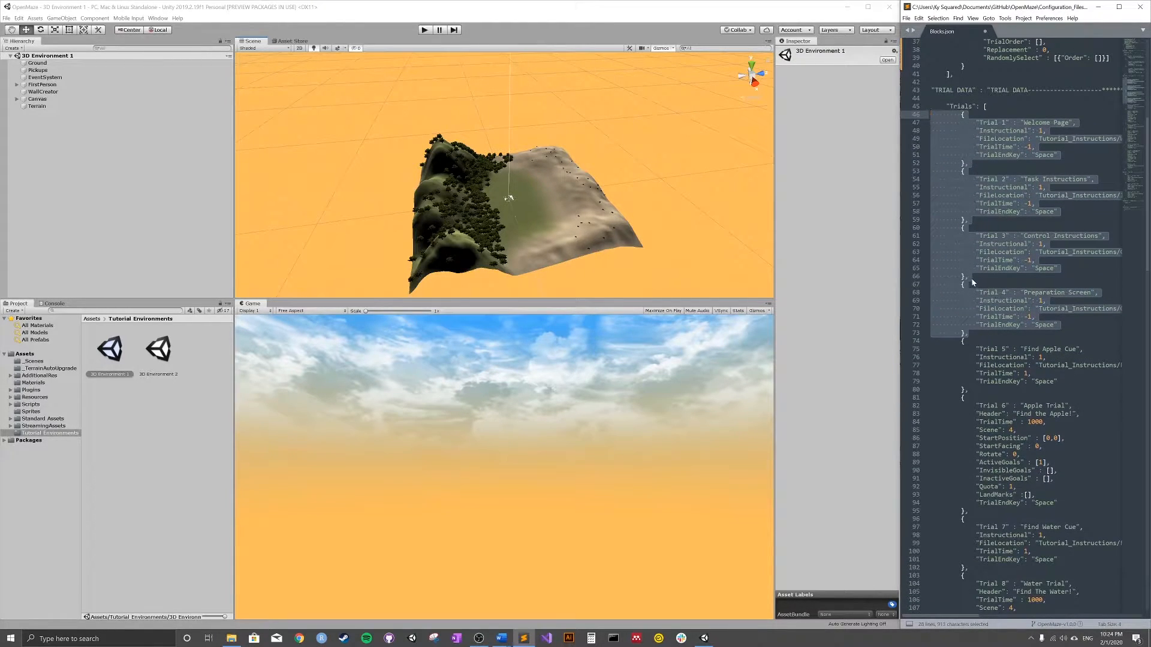
pyautogui.scroll(-3, 971, 276)
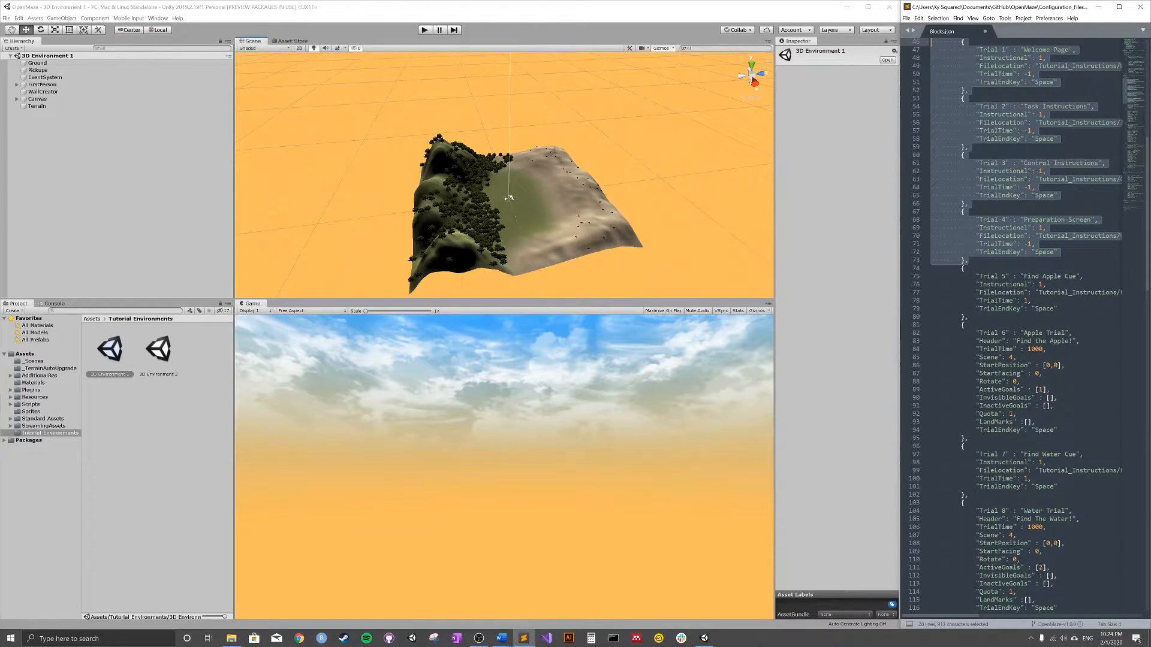
# - Examine the apple, water and money cues and trials, the End trial and the start of the goal data
pyautogui.moveTo(968, 316); pyautogui.dragTo(927, 269)
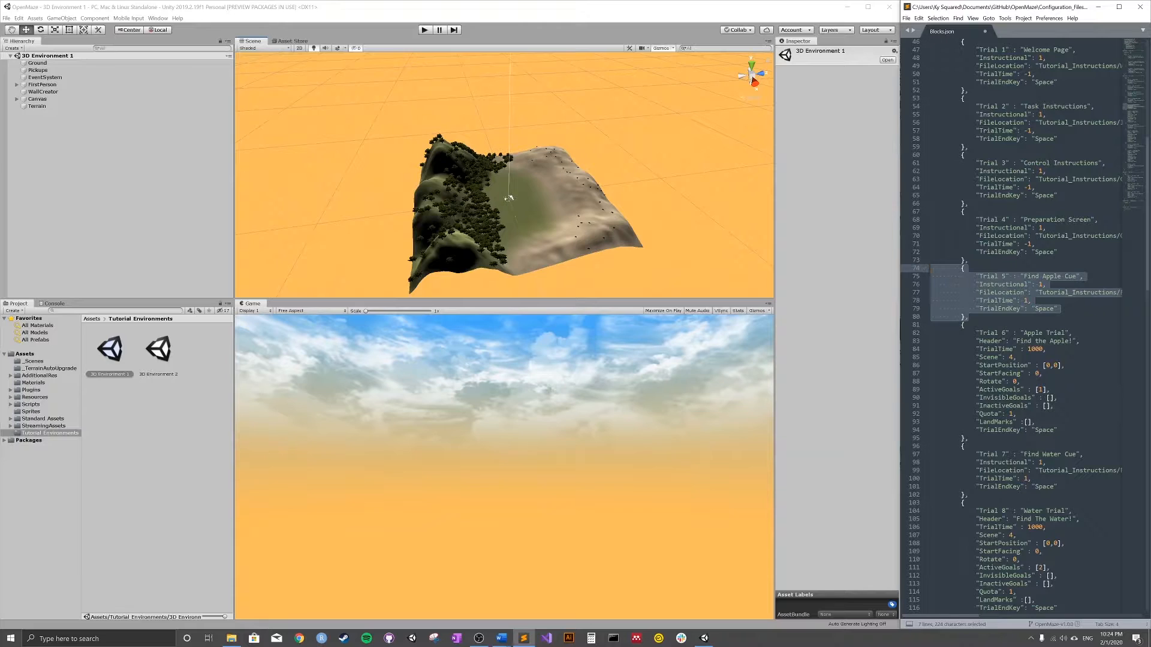
pyautogui.moveTo(967, 438); pyautogui.dragTo(929, 325)
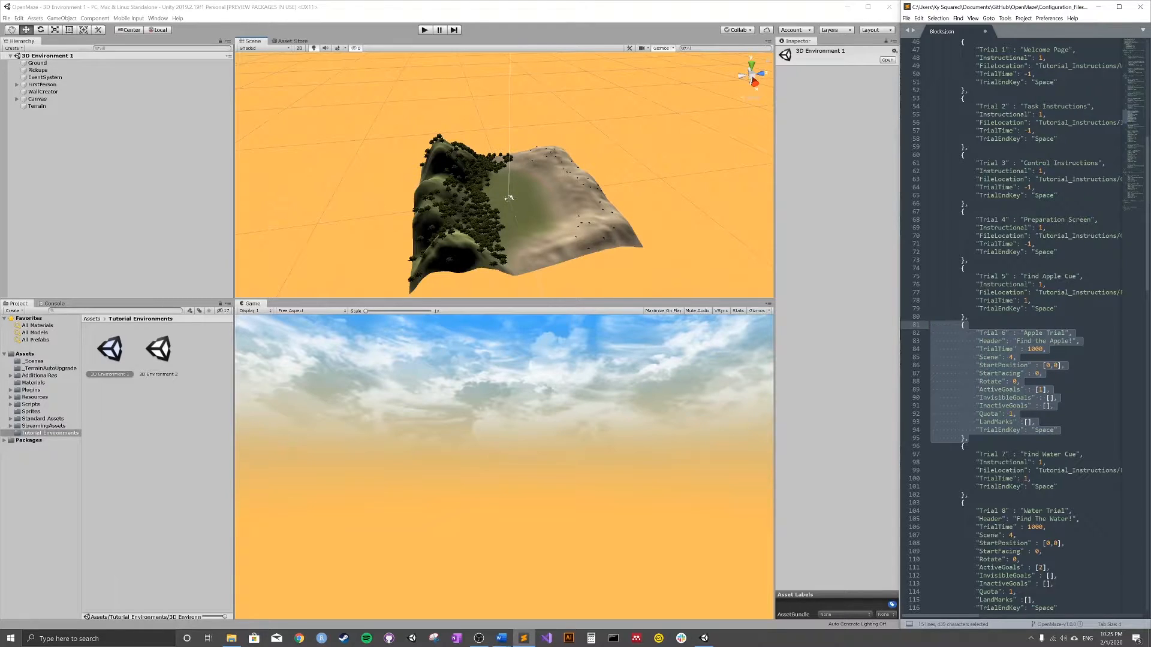
pyautogui.click(1009, 341)
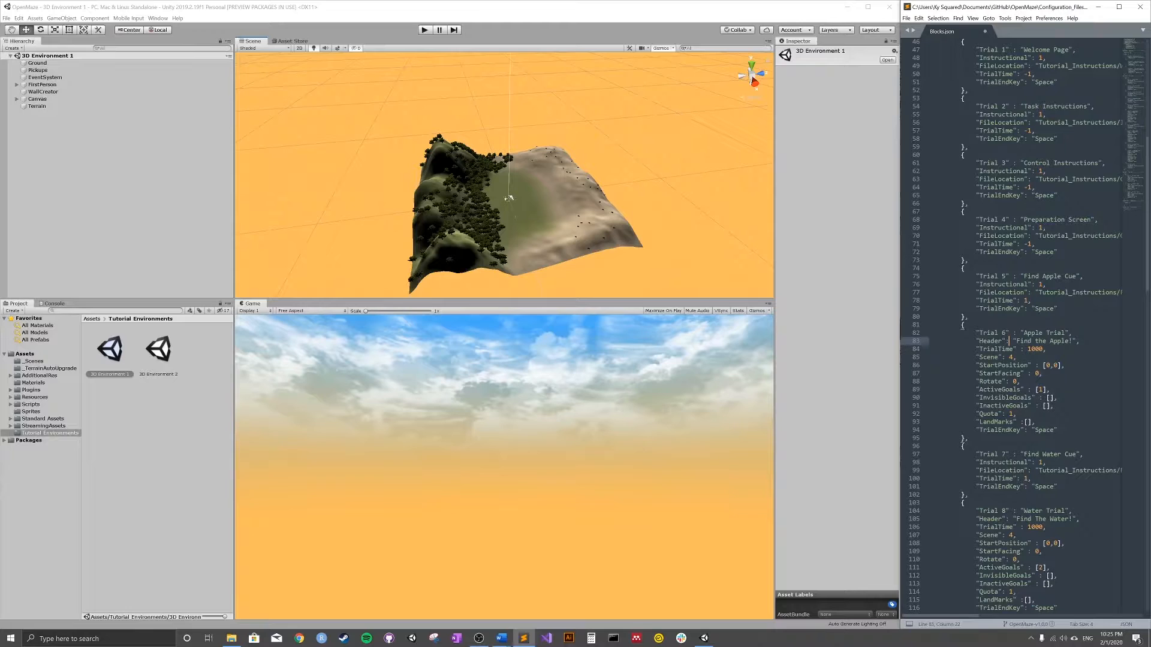
pyautogui.scroll(-4, 1019, 324)
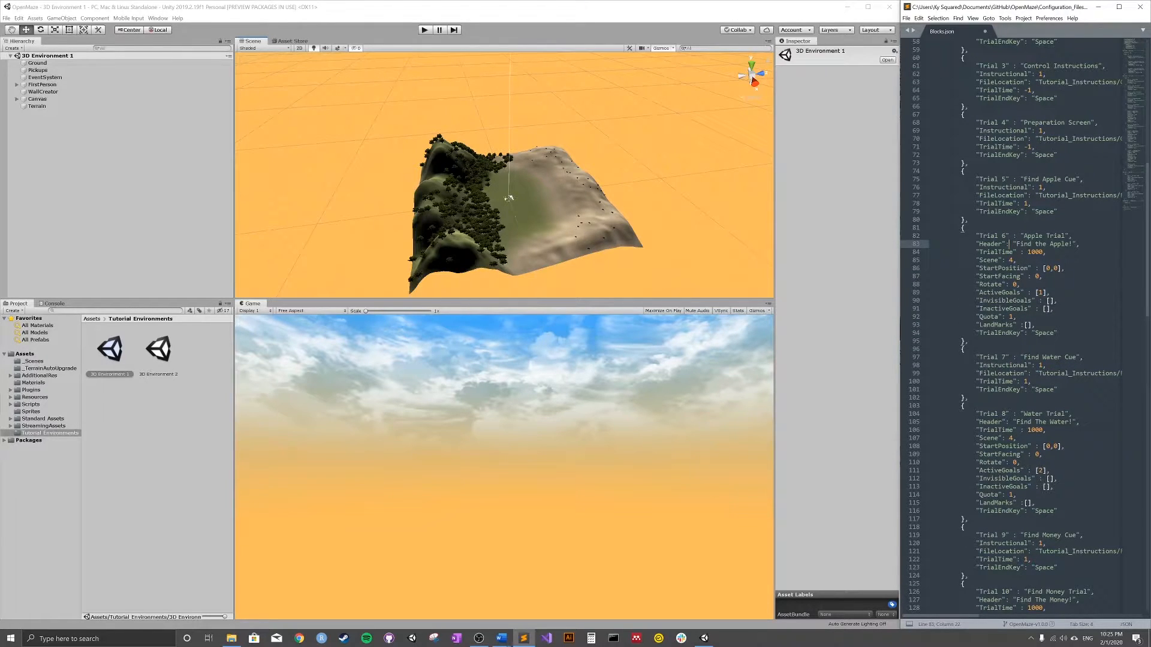
pyautogui.scroll(-3, 1010, 324)
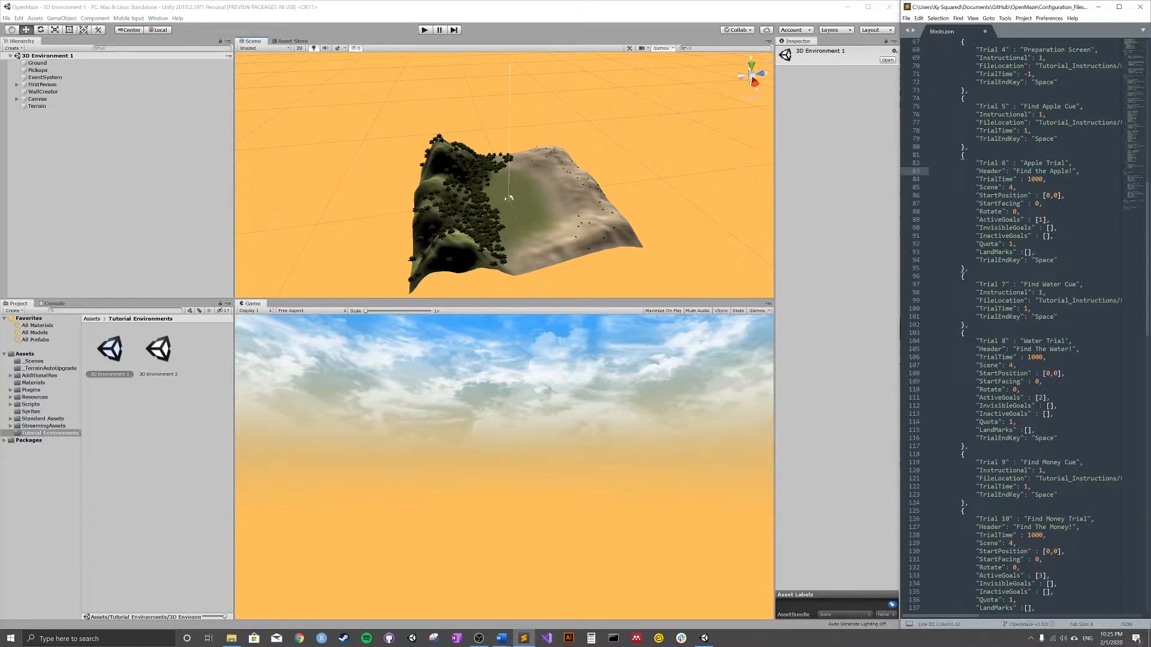
pyautogui.scroll(-4, 1019, 323)
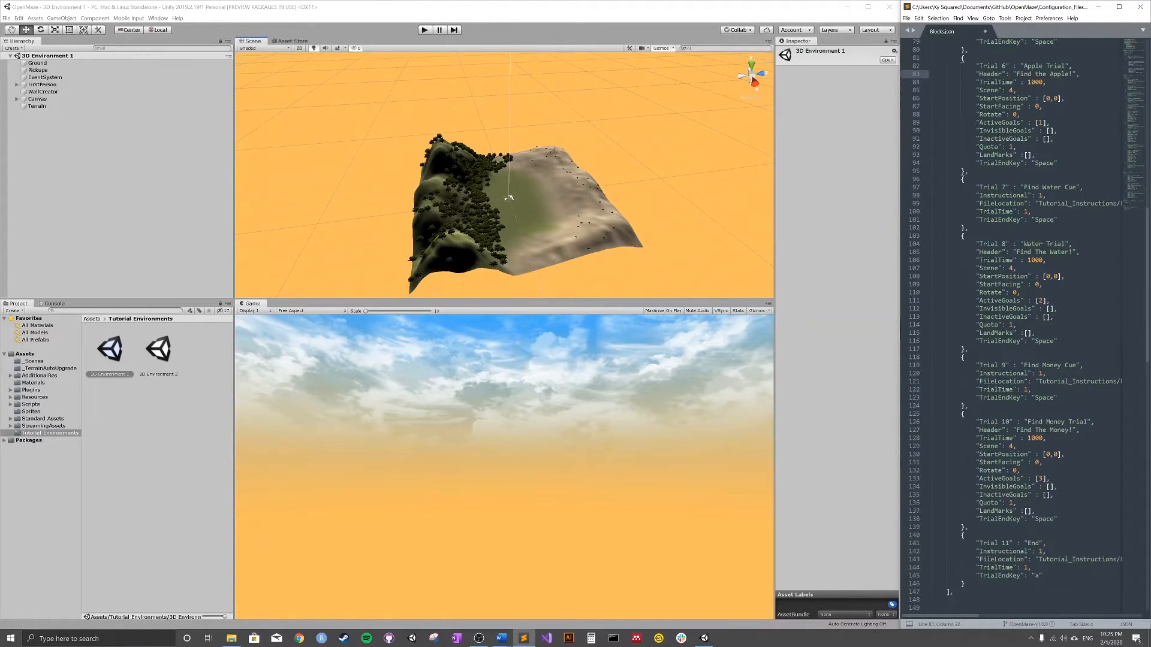
pyautogui.scroll(-3, 1019, 323)
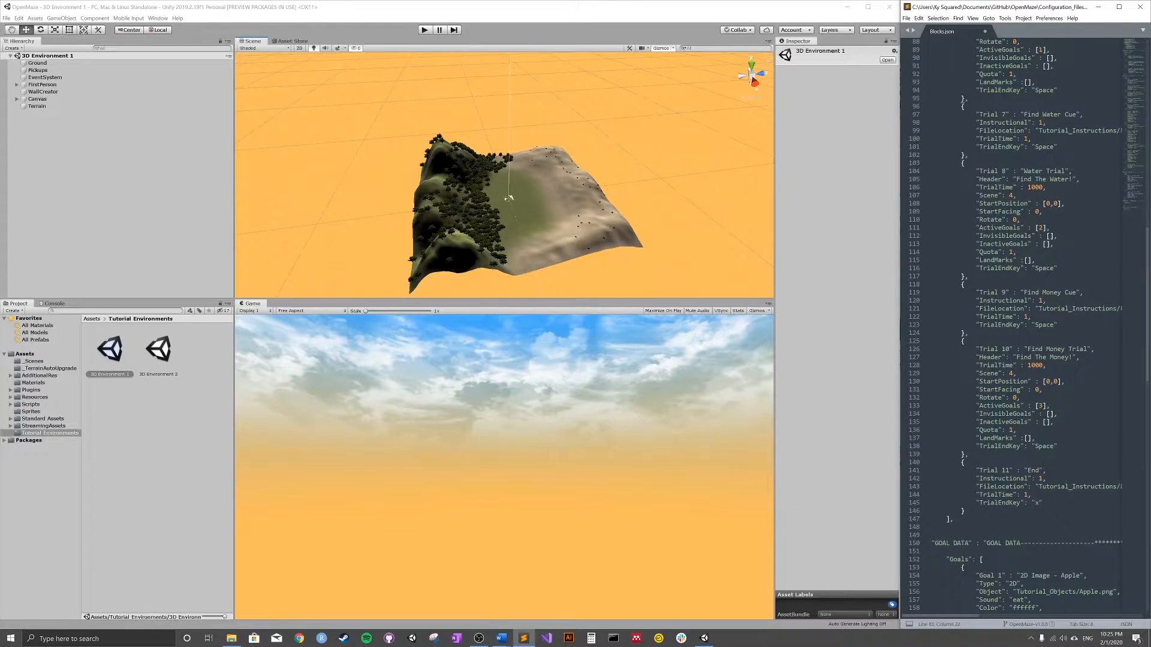
pyautogui.scroll(-2, 1015, 326)
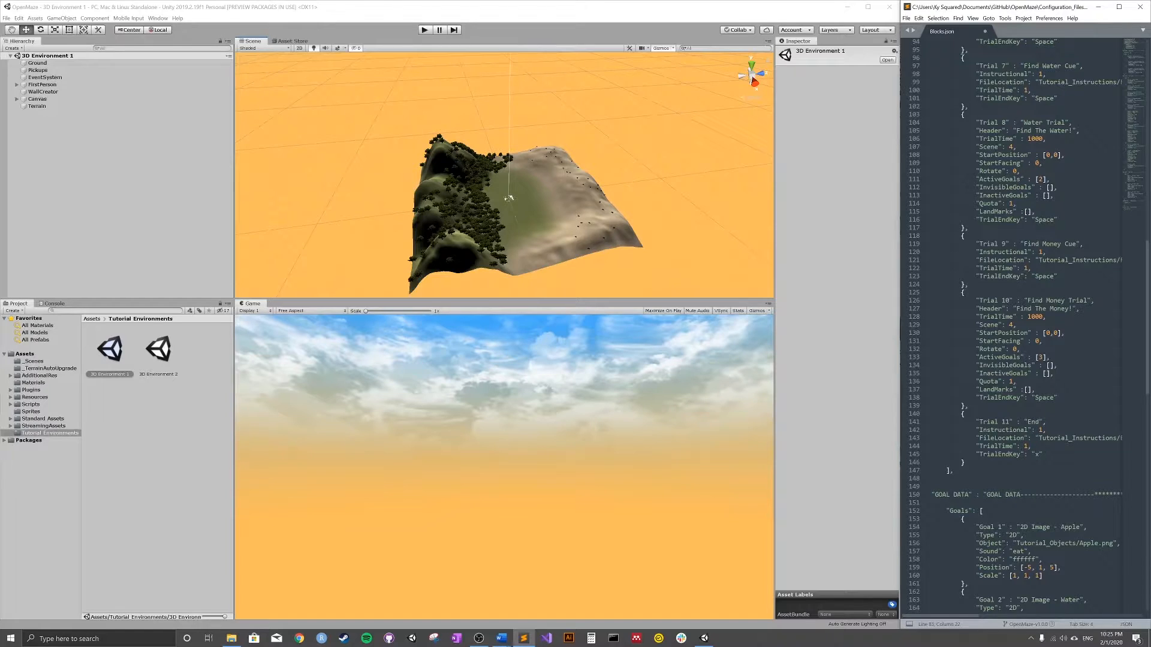
# - Set the TrialOrder of the Serial Trial Order block to 1,2,3,4,5,6,7,8,9,10,11
pyautogui.scroll(6, 1019, 324)
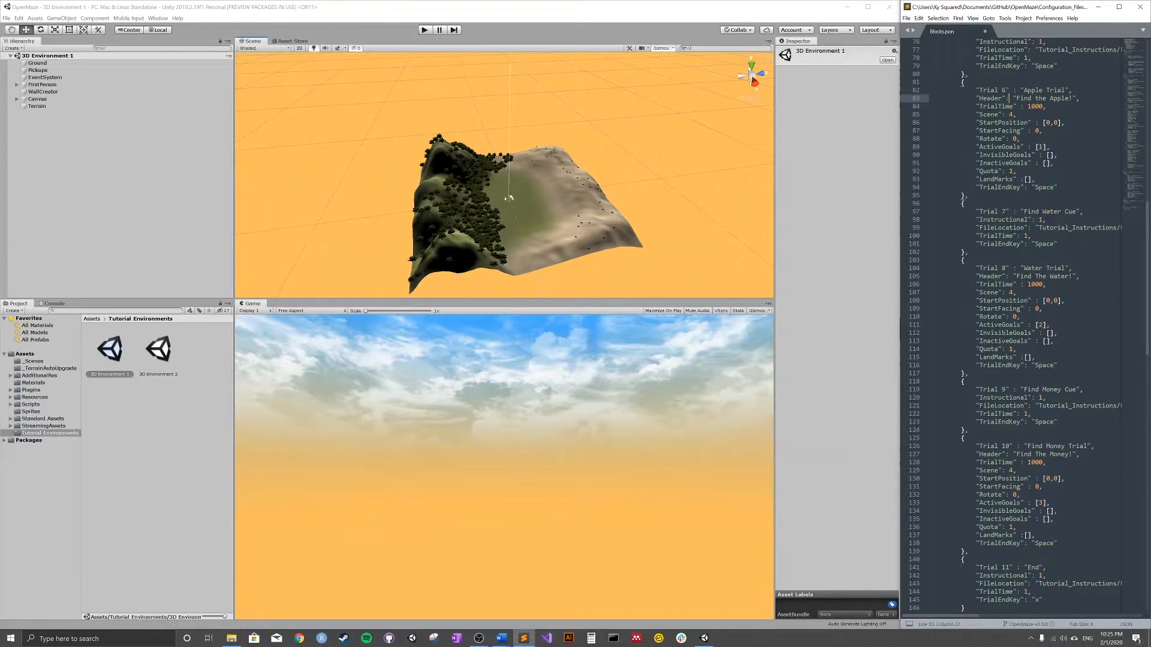
pyautogui.scroll(20, 1020, 323)
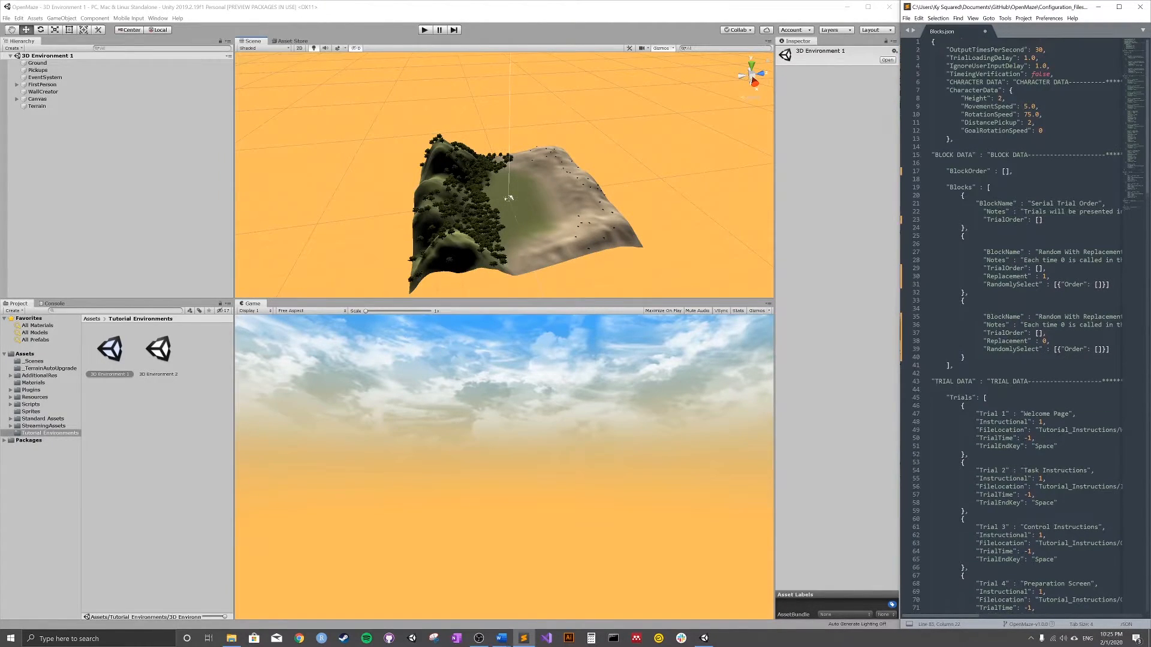
pyautogui.click(1039, 220)
pyautogui.write('1,2,3,4,5,6,7,8,9,10,11')
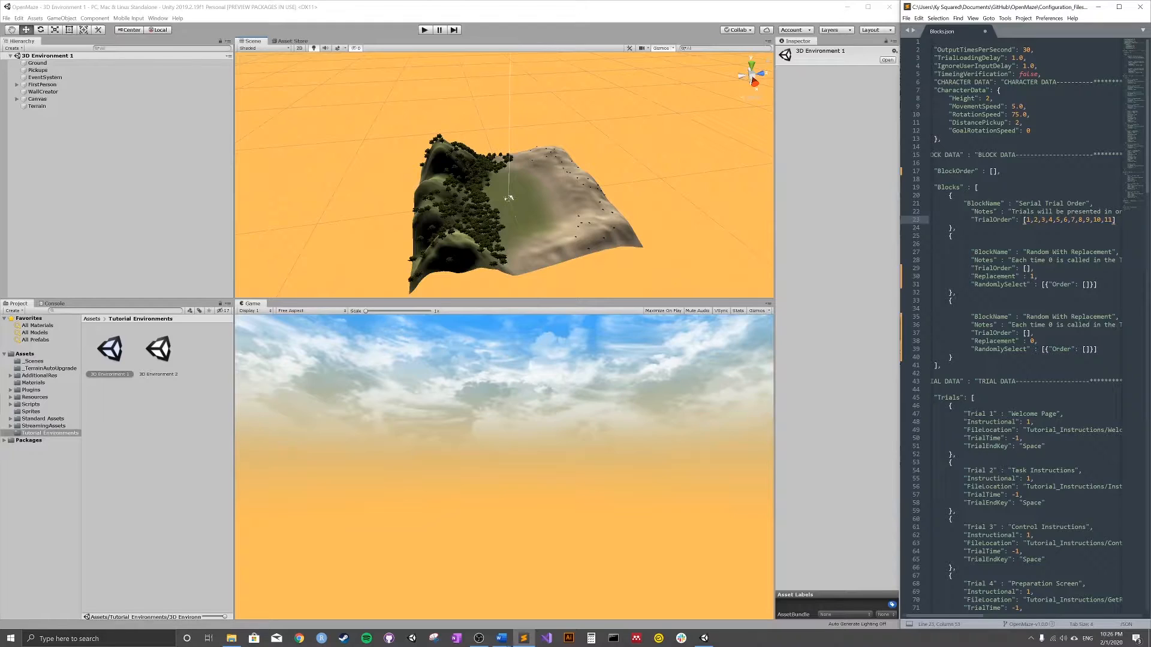
# - Set BlockOrder to 1 and save the Blocks configuration file
pyautogui.click(993, 172)
pyautogui.write('1')
pyautogui.click(906, 18)
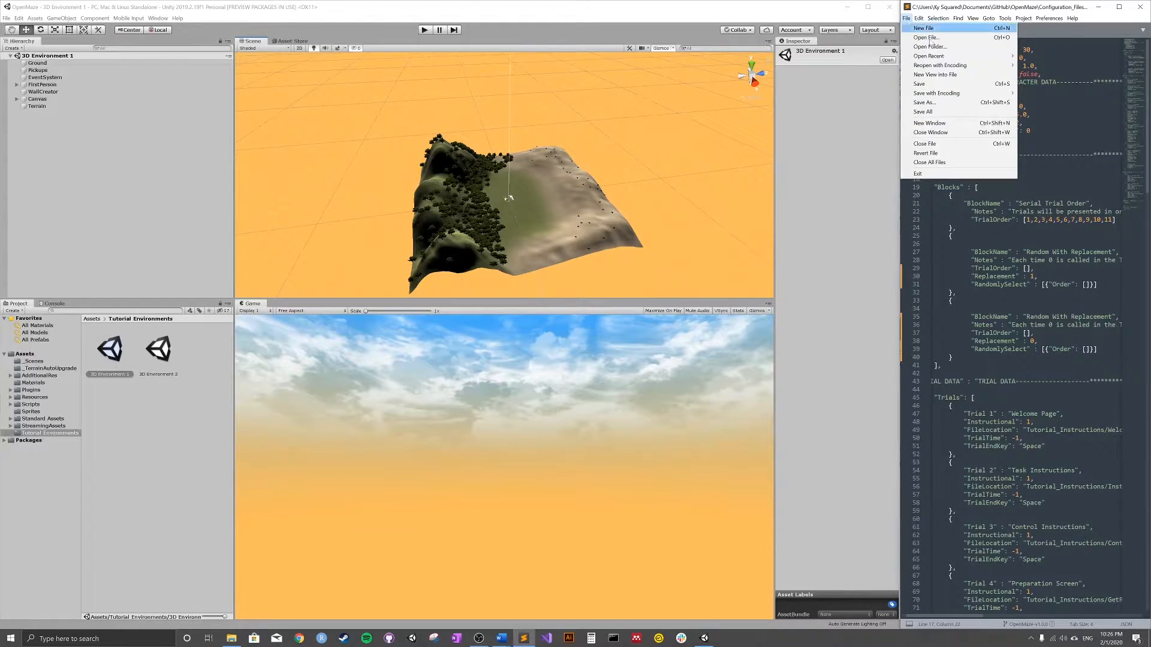
pyautogui.click(924, 84)
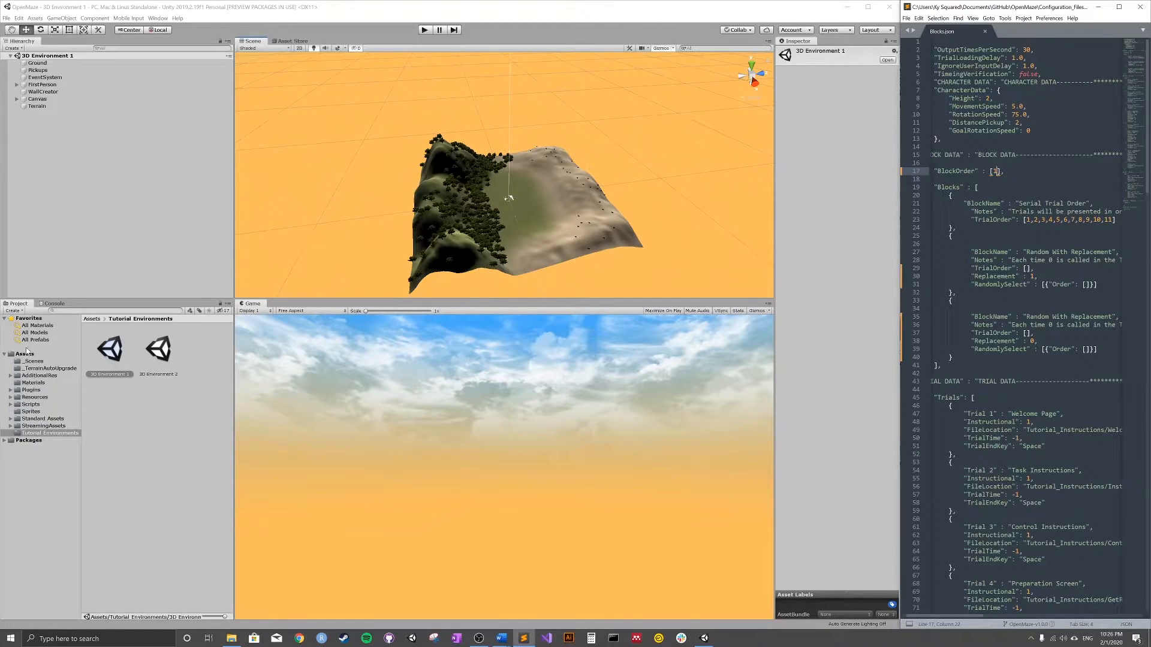
# - Open the +Launch Experiment scene from the _Scenes folder in Unity and run it in Play mode
pyautogui.click(40, 362)
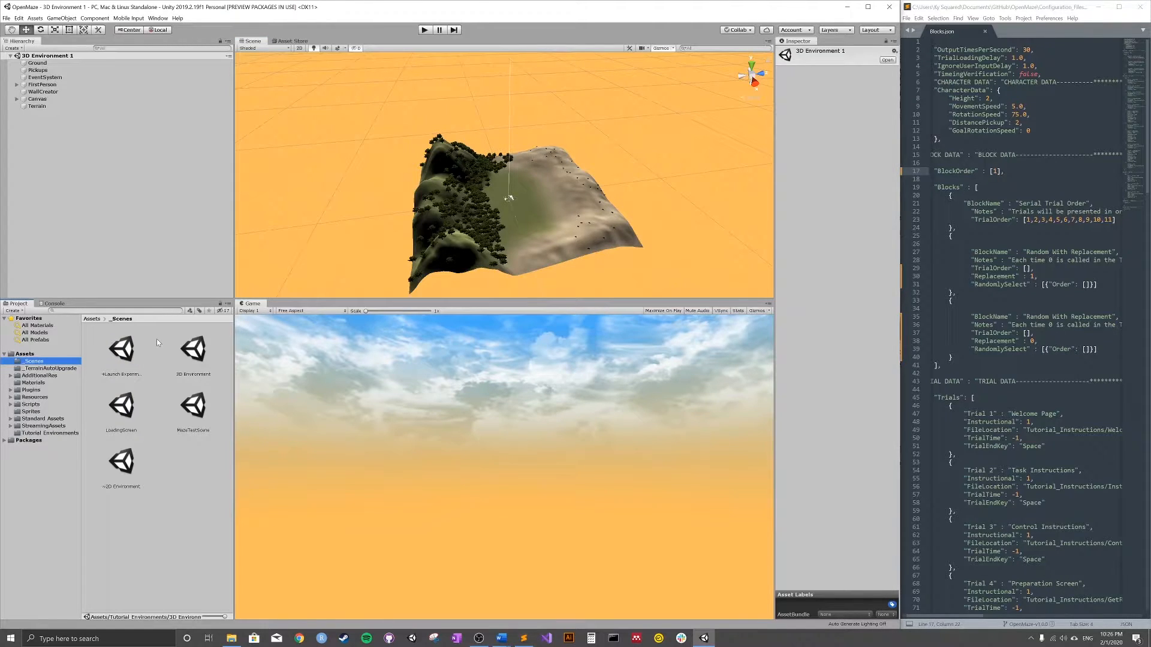
pyautogui.doubleClick(128, 349)
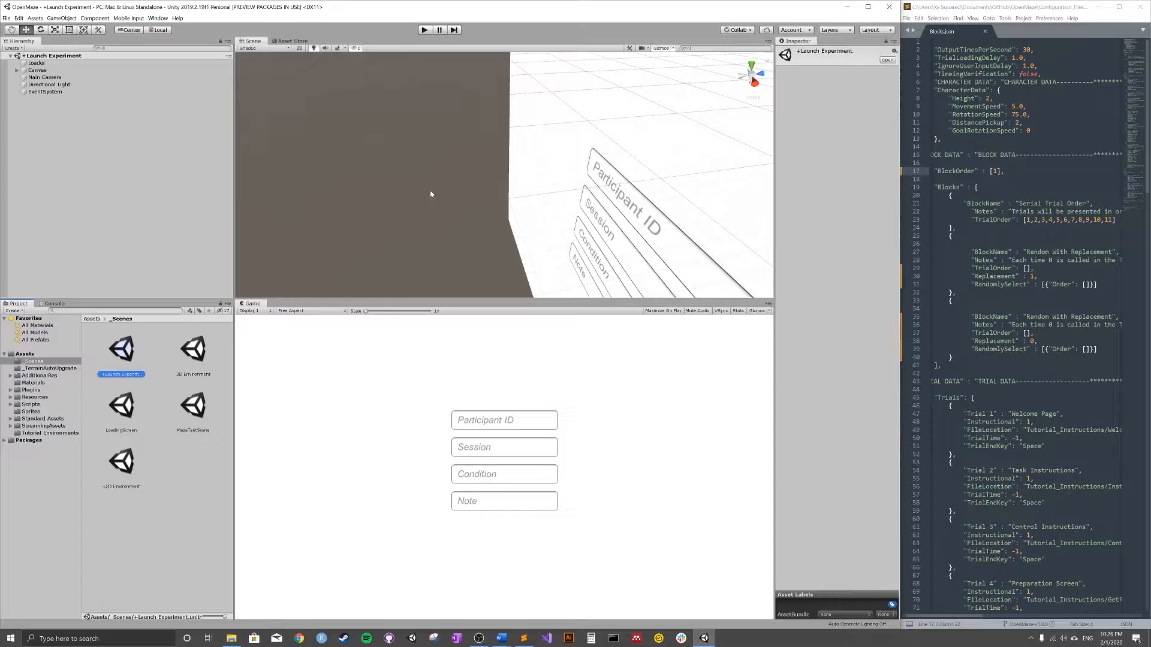
pyautogui.click(424, 30)
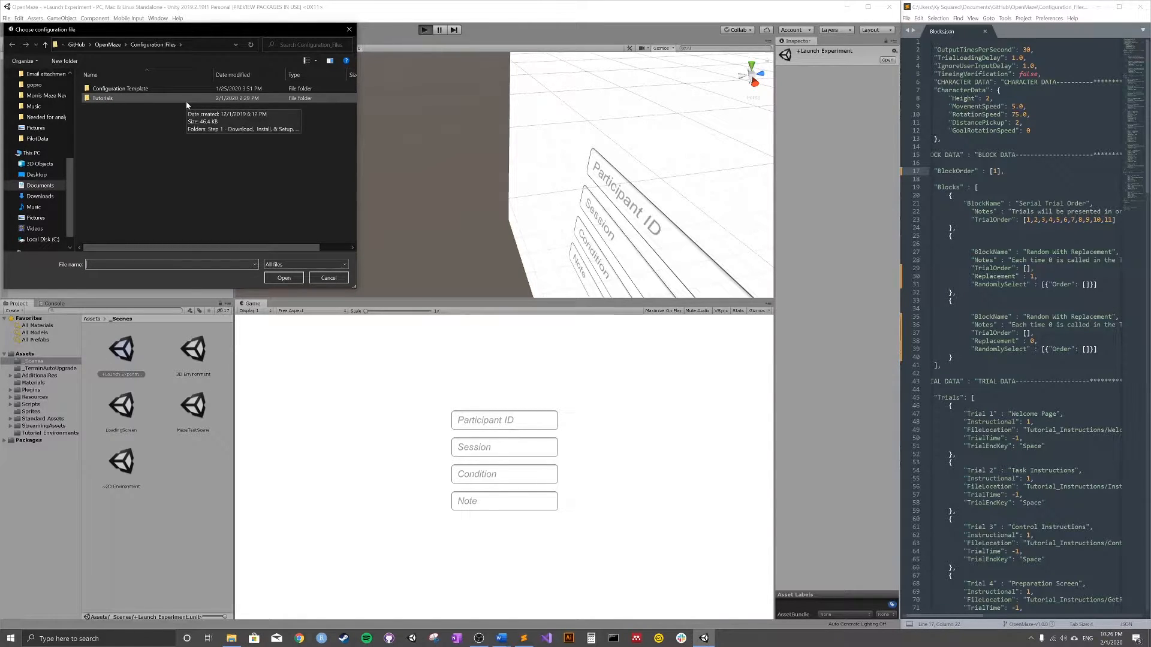
# - Load the Blocks configuration file from Tutorials > Step 3 - Experiment Configuration and start the experiment without filling in the participant fields
pyautogui.doubleClick(116, 98)
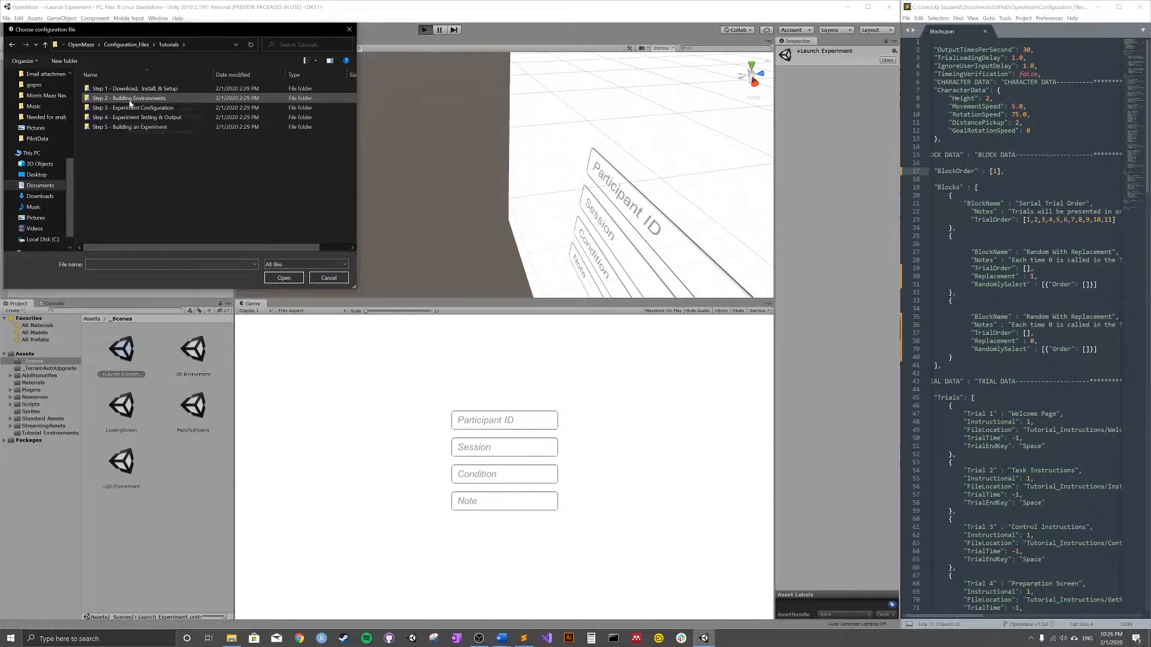
pyautogui.doubleClick(141, 107)
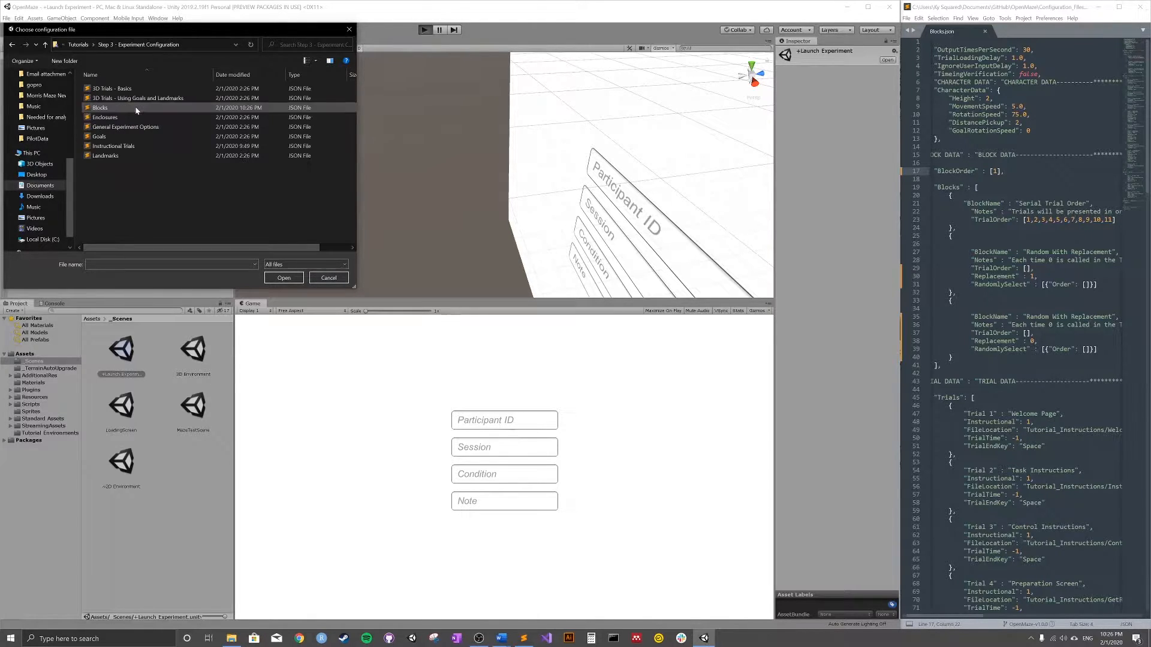
pyautogui.click(105, 109)
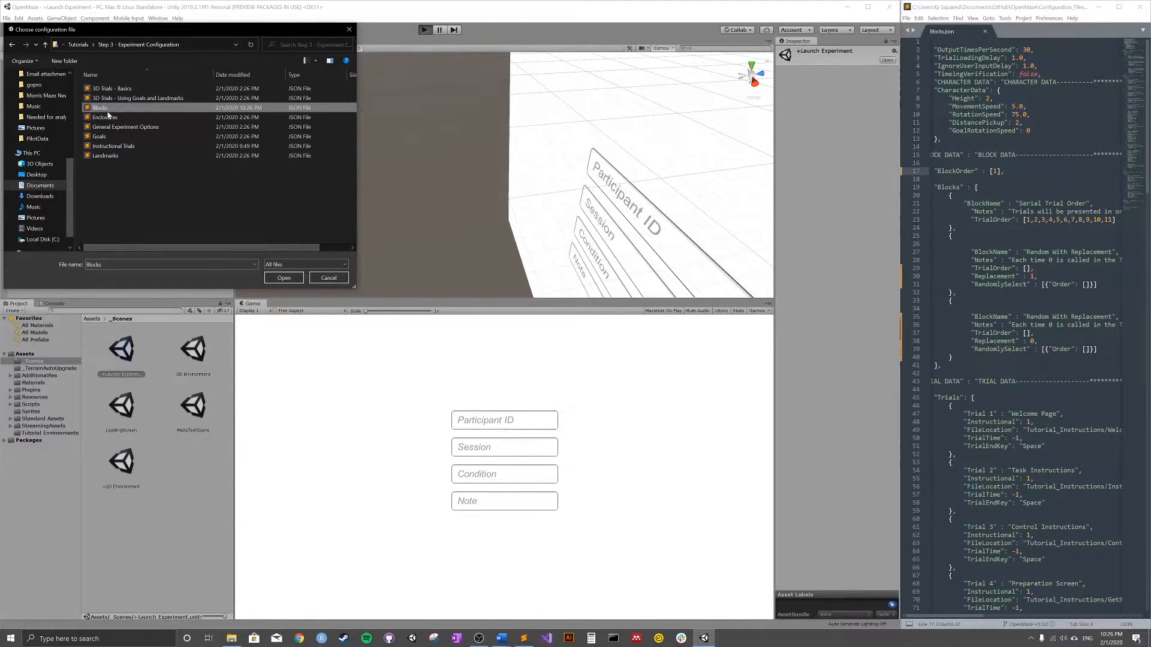
pyautogui.click(284, 277)
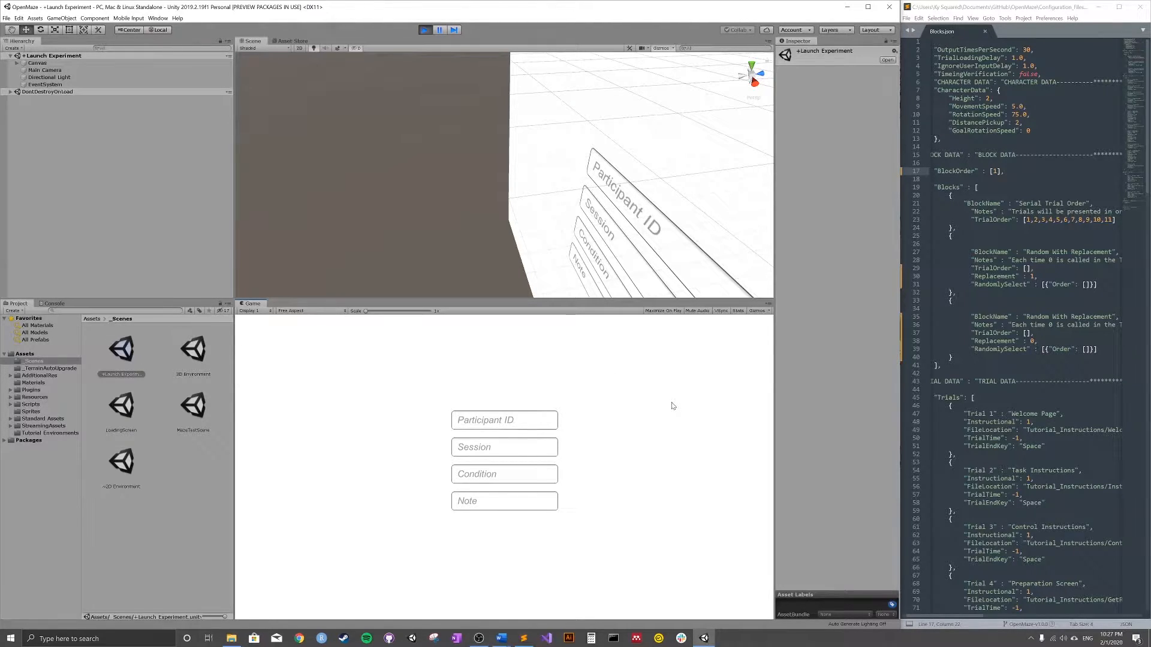
pyautogui.press('Return')
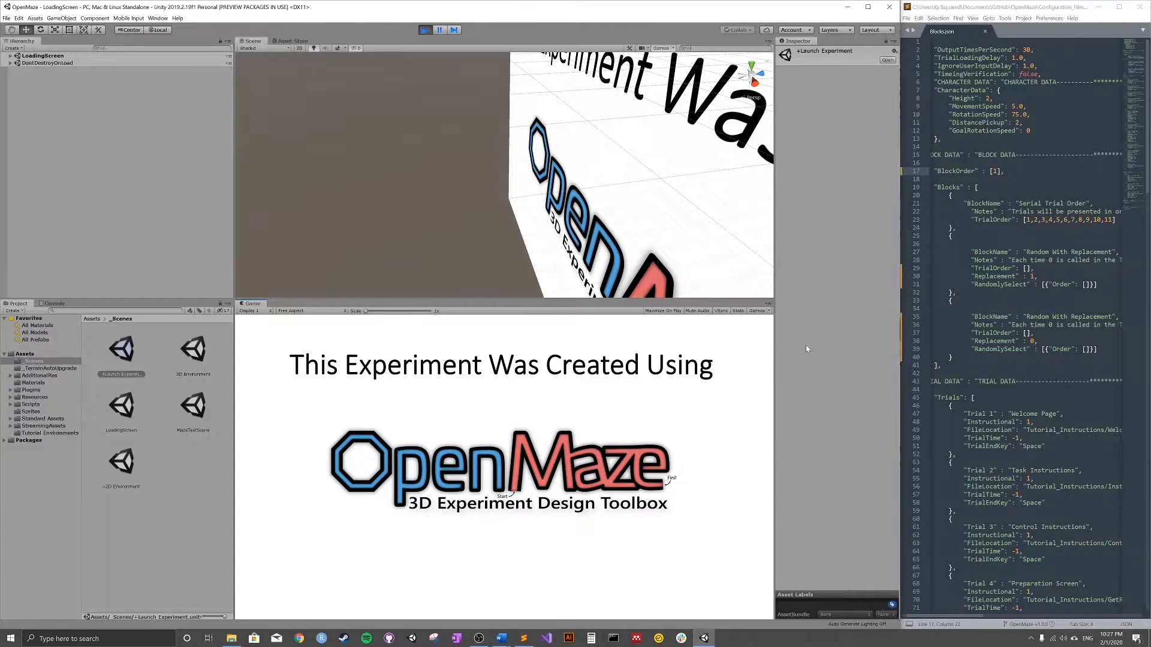
# - Advance the running experiment through the Welcome, Instructions and Movement Controls screens to the Get Ready screen
pyautogui.scroll(-4, 1019, 323)
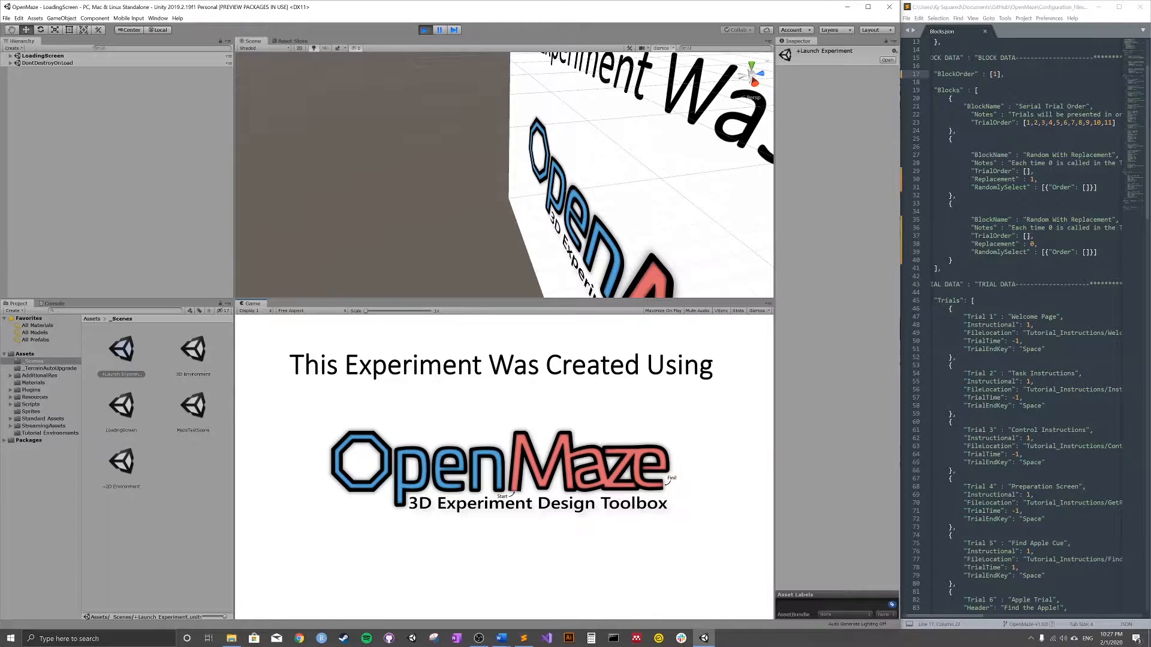
pyautogui.press('space')
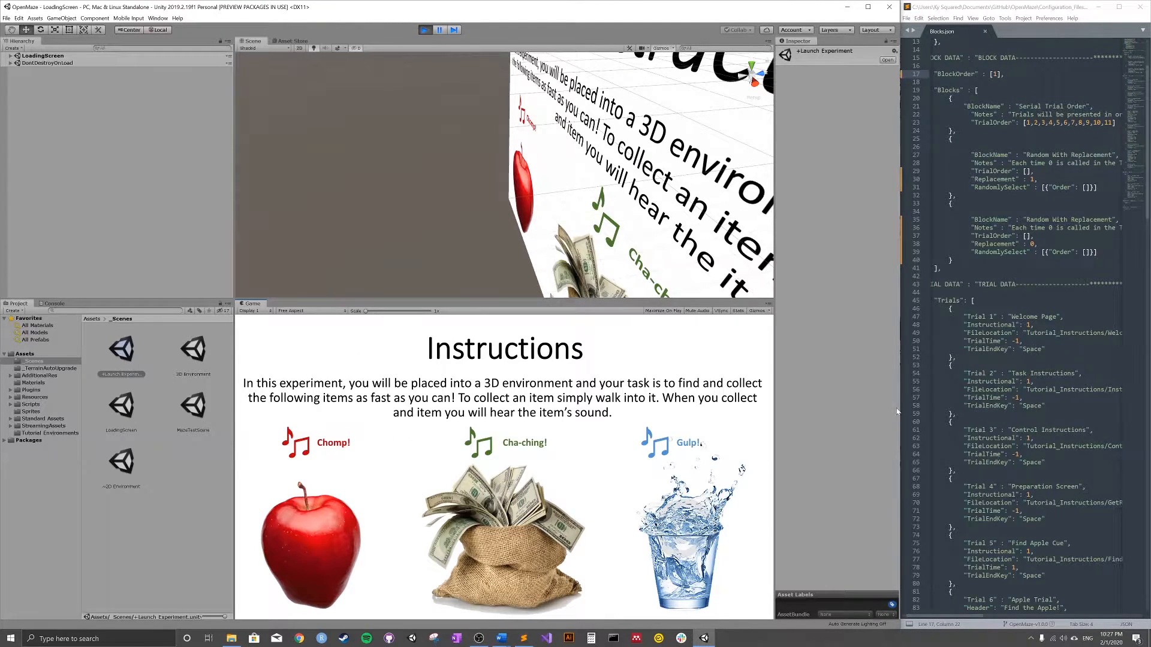
pyautogui.scroll(-5, 1019, 336)
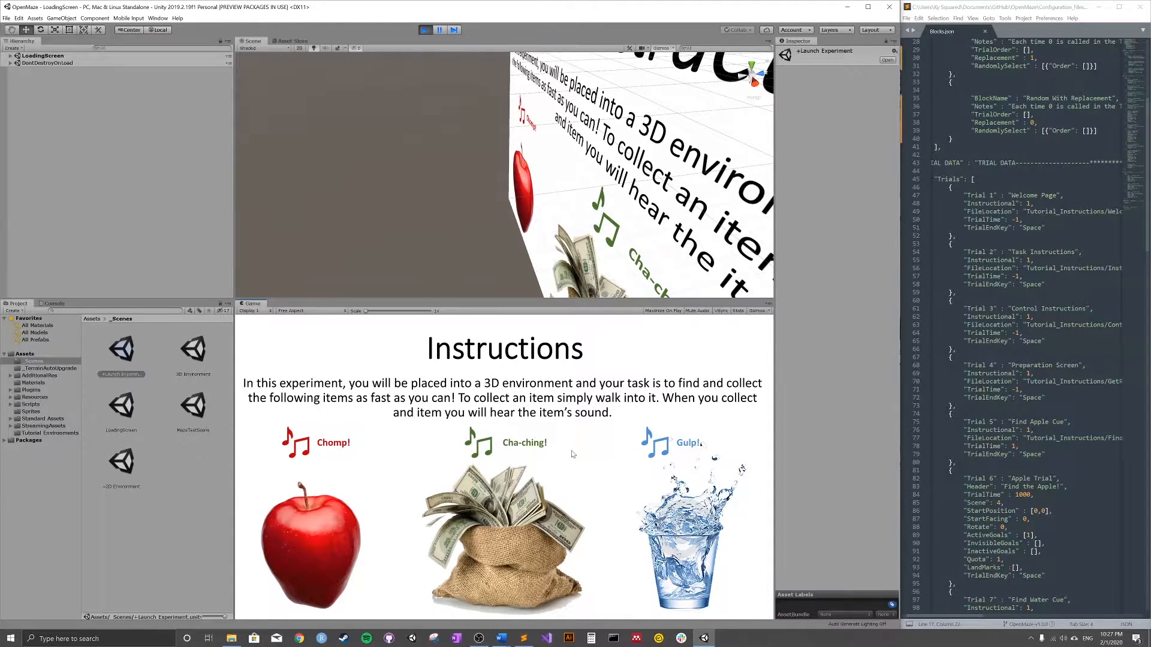
pyautogui.press('space')
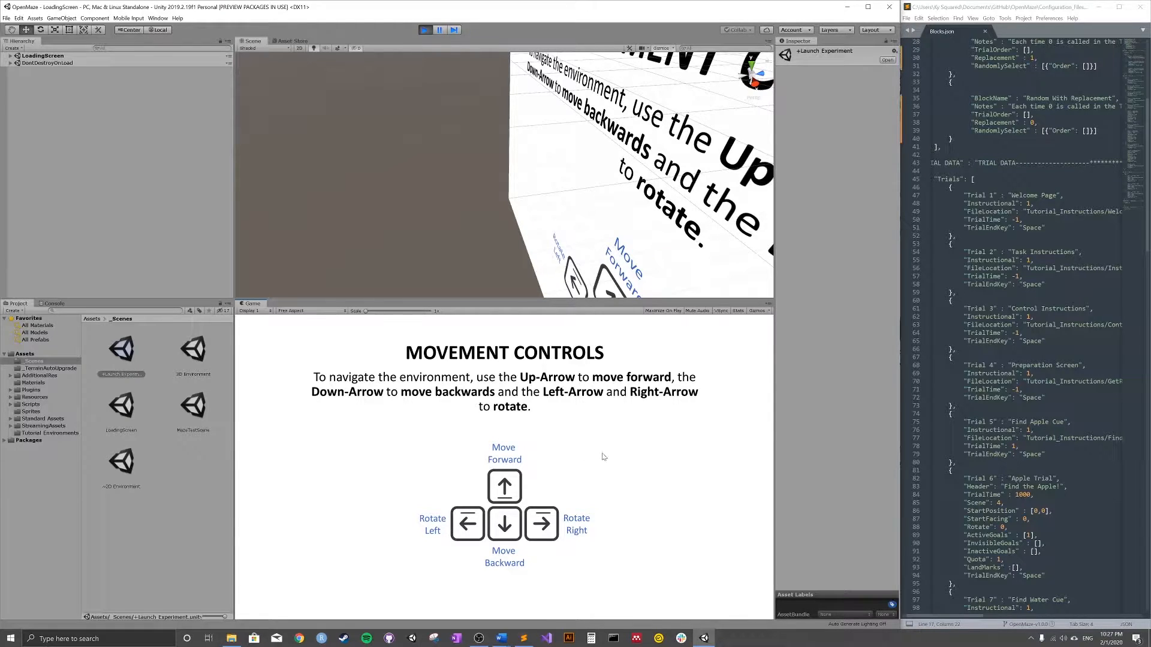
pyautogui.press('space')
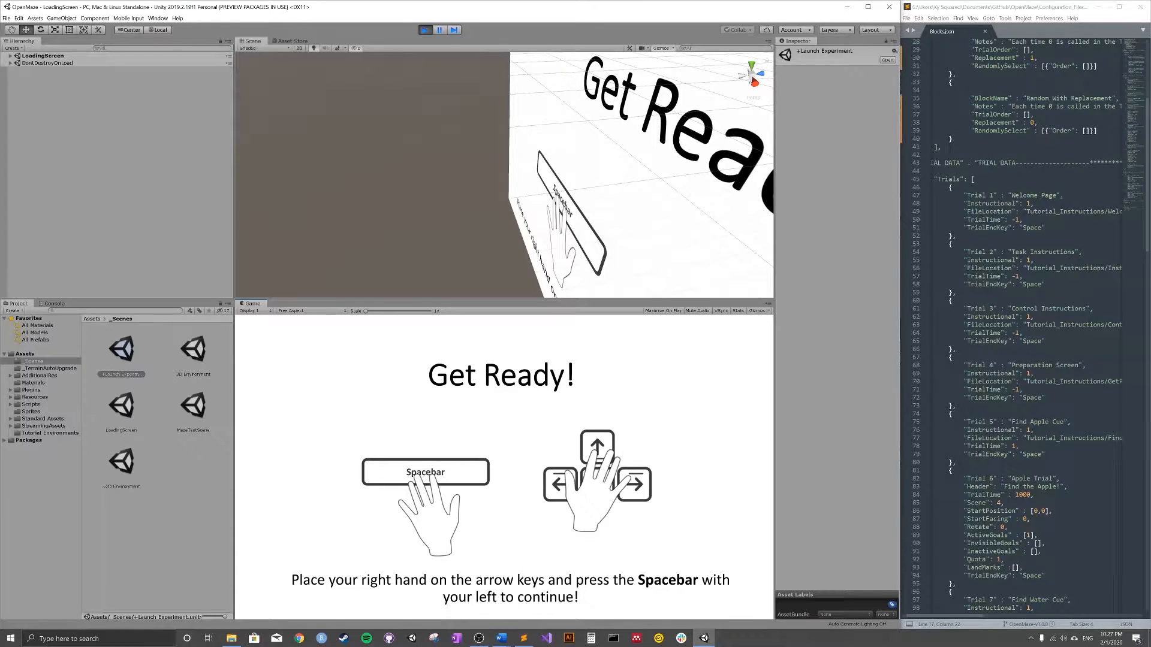
# - Examine the Trial 5 Find Apple Cue entry with its TrialTime, and the Trial 6 Apple Trial entry in the configuration file
pyautogui.moveTo(959, 462); pyautogui.dragTo(931, 414)
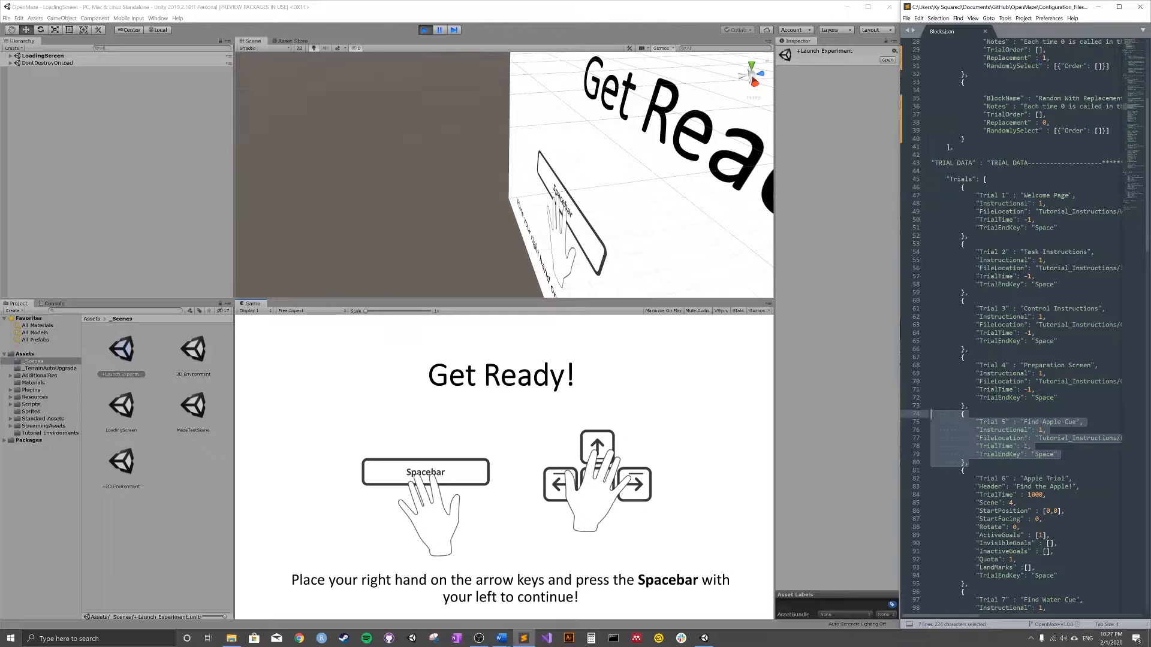
pyautogui.click(1031, 446)
pyautogui.moveTo(1031, 447); pyautogui.dragTo(976, 447)
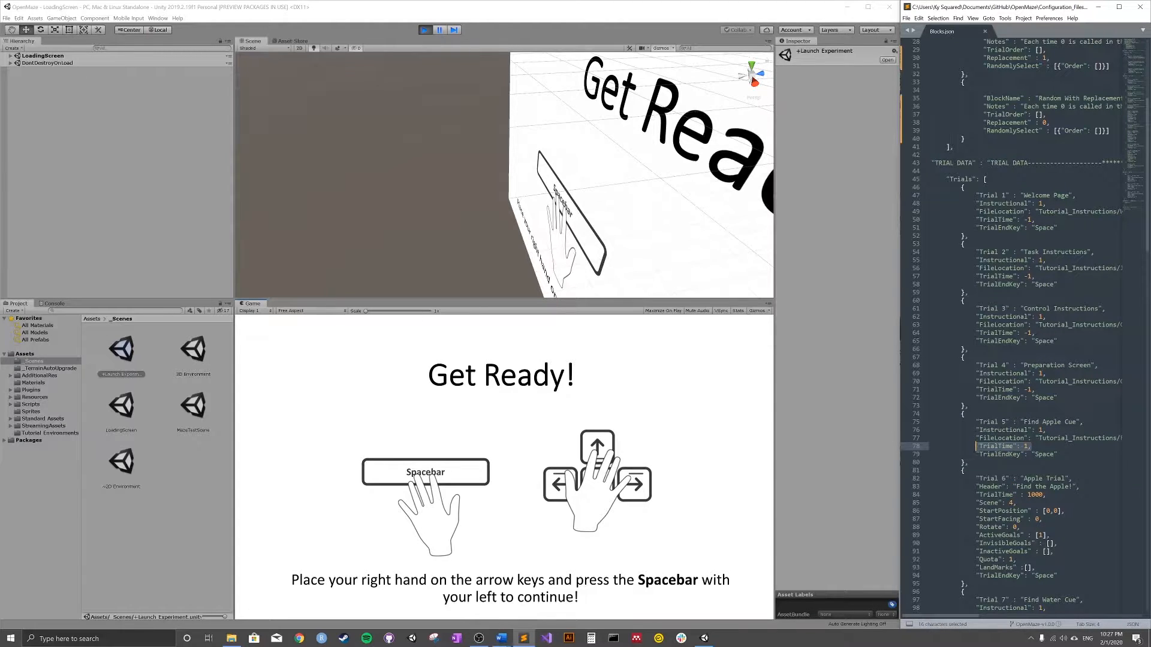
pyautogui.scroll(-3, 976, 447)
pyautogui.scroll(-1, 1019, 330)
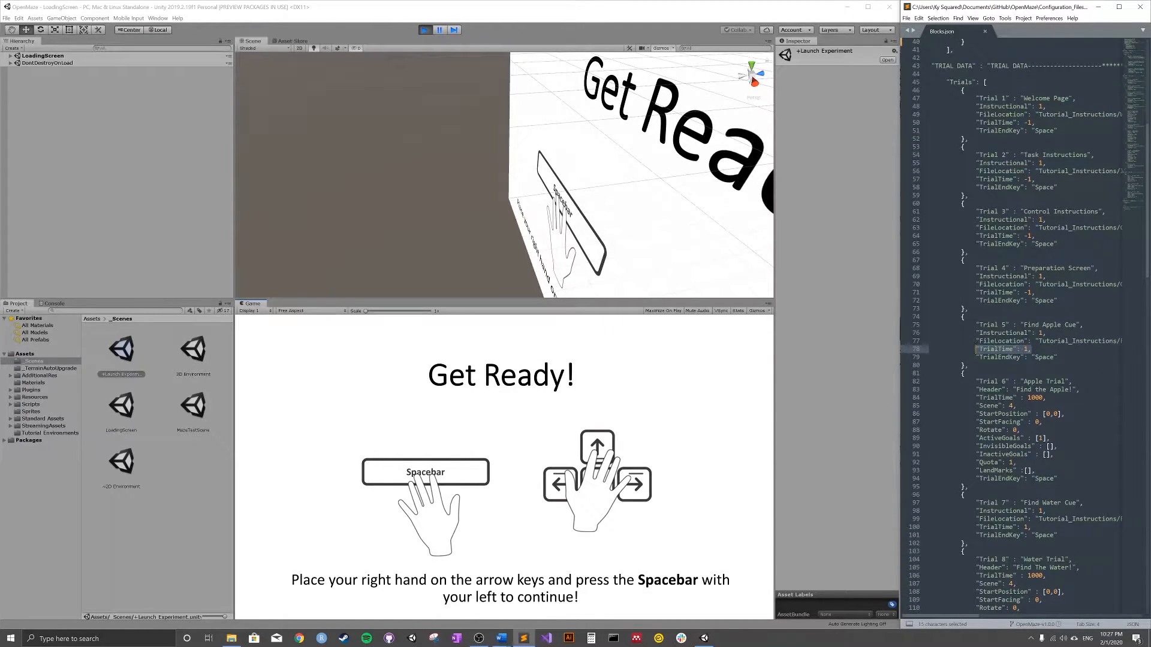
pyautogui.moveTo(969, 487); pyautogui.dragTo(933, 373)
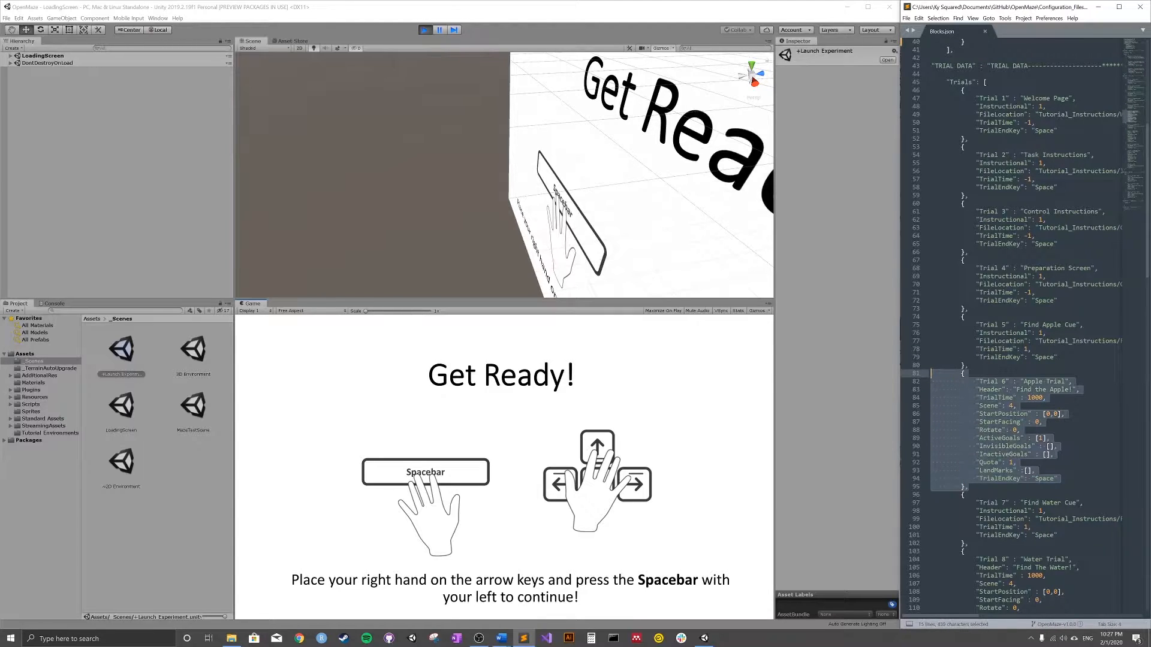
# - Continue past the Get Ready screen and walk to the apple in the 3D environment to collect it
pyautogui.click(564, 426)
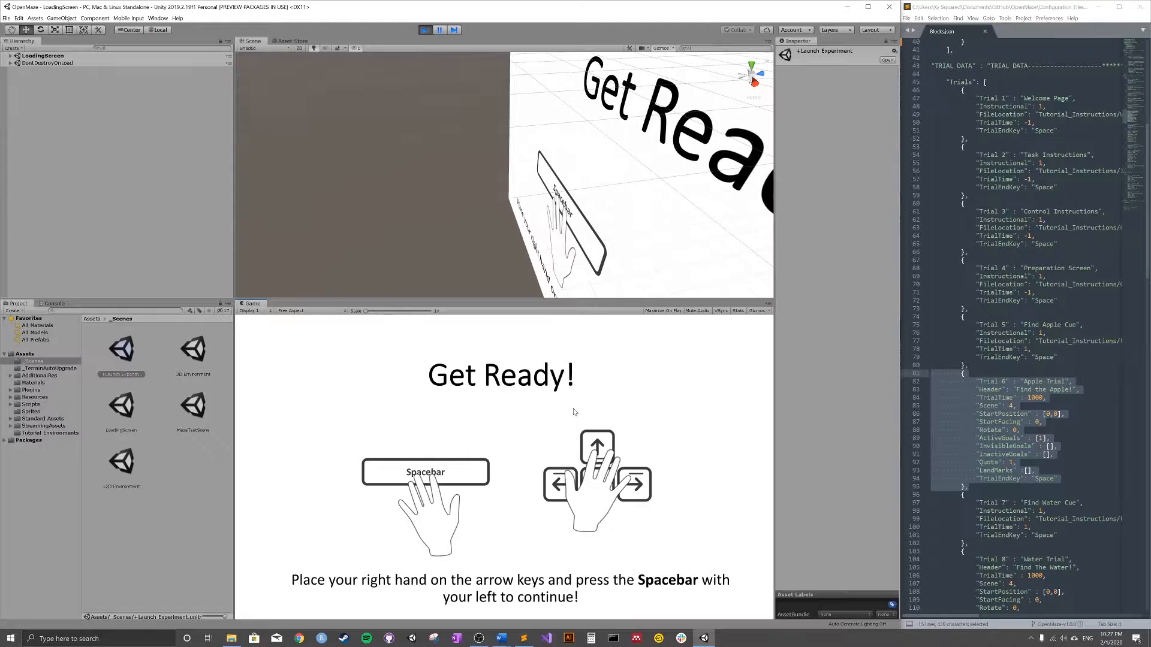
pyautogui.press('space')
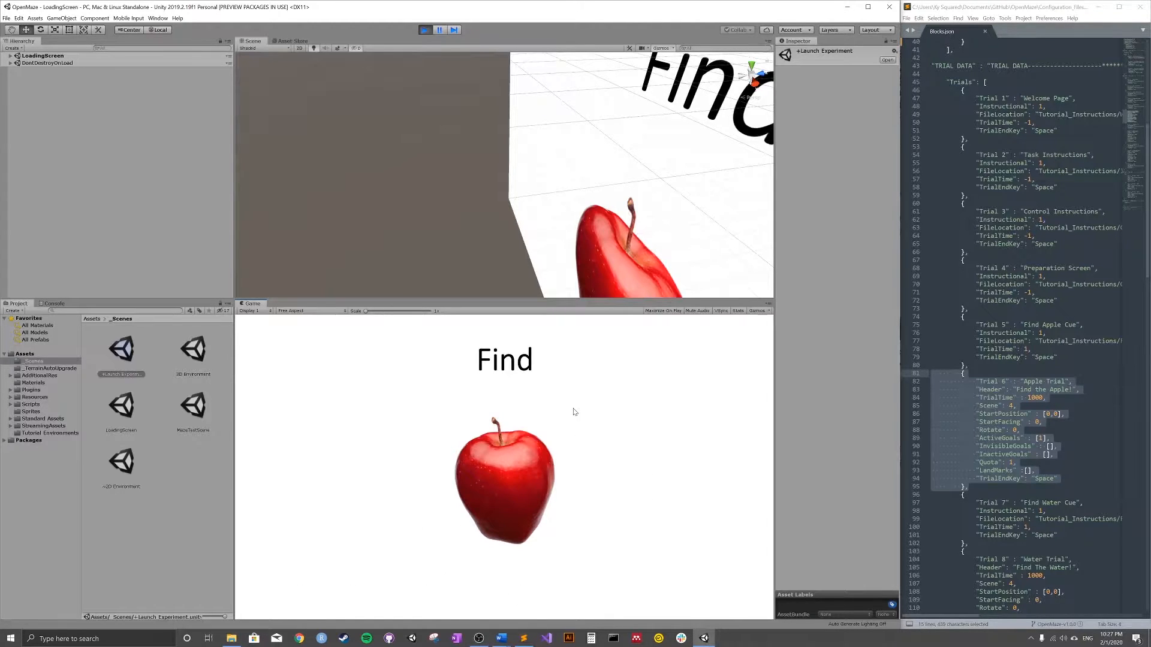
pyautogui.press('Right')
pyautogui.press('Right')
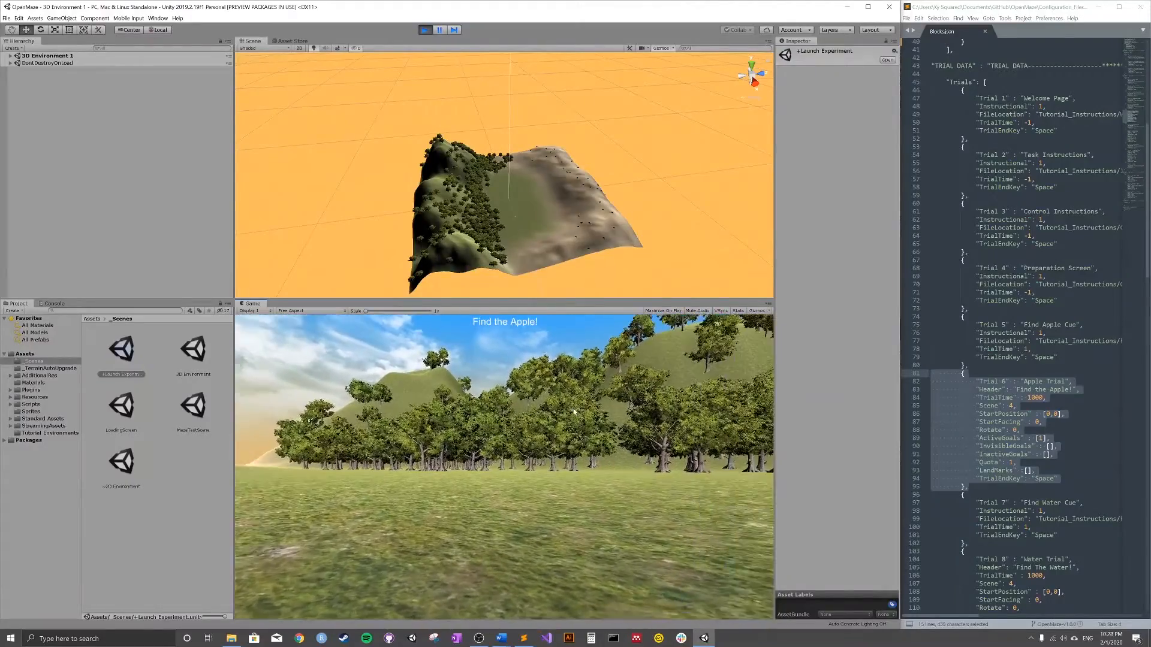
pyautogui.press('Right')
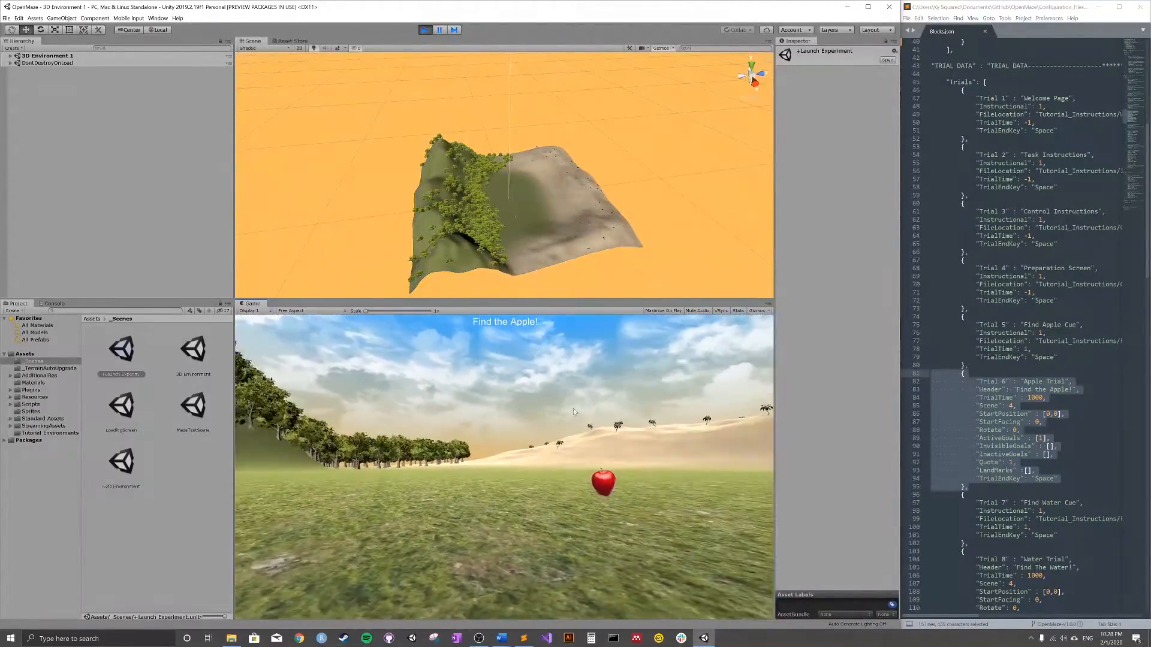
pyautogui.press('Right')
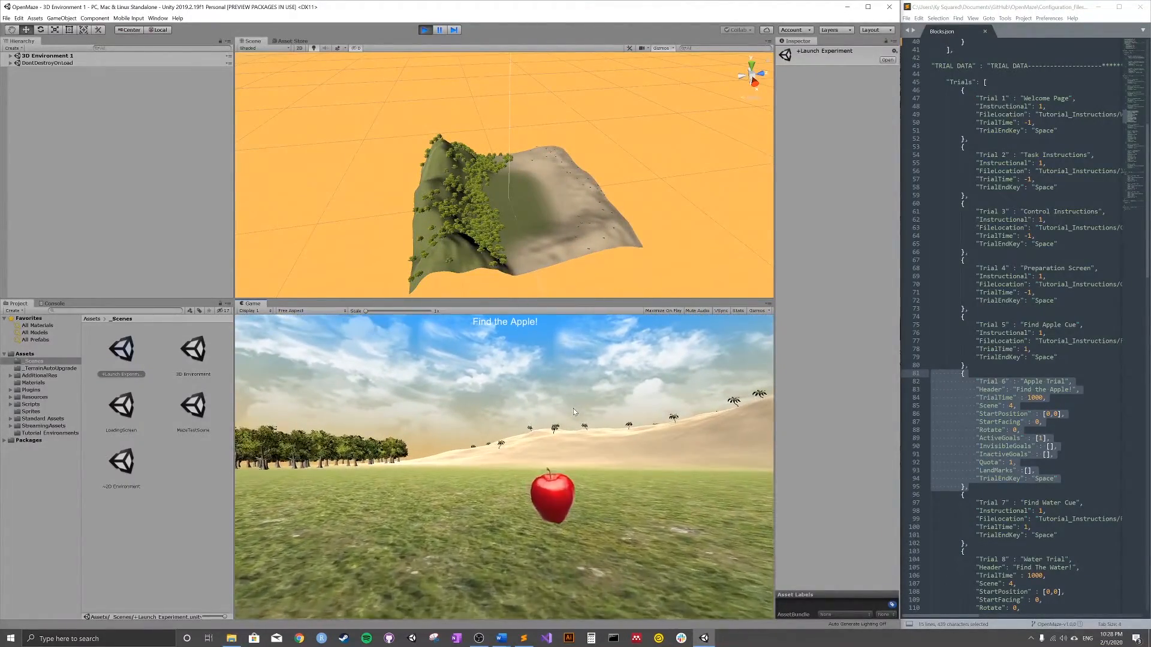
pyautogui.press('Up')
pyautogui.press('Up')
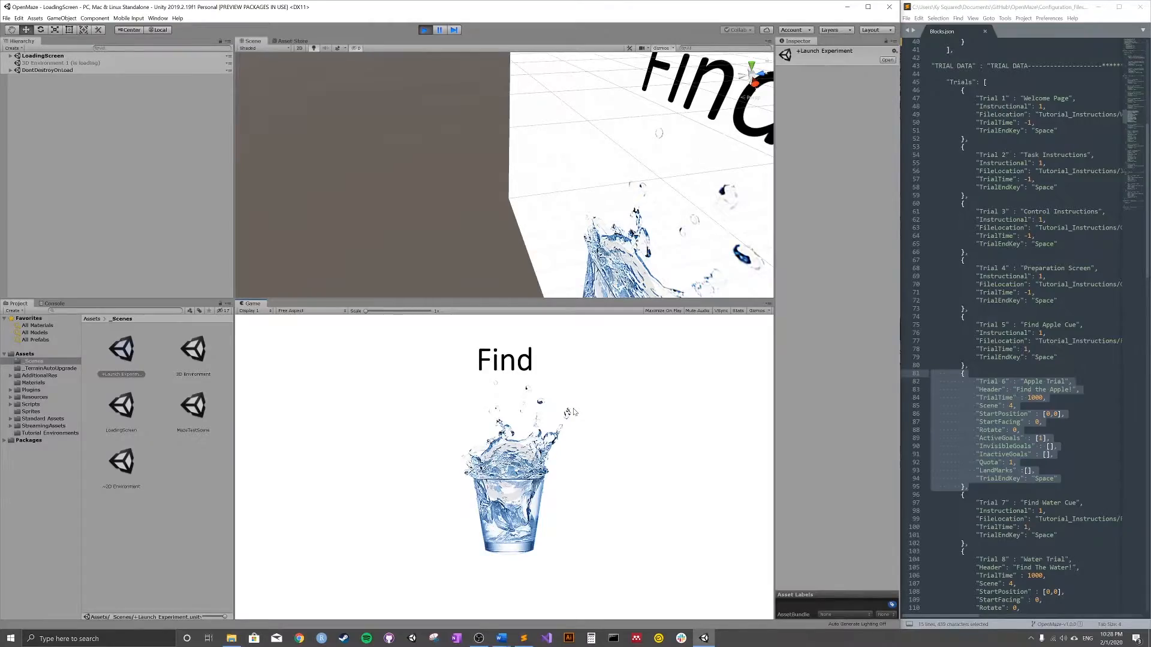
# - Turn and walk through the 3D environment to collect the water in the Water Trial
pyautogui.press('Right')
pyautogui.press('Right')
pyautogui.press('Up')
pyautogui.press('Left')
pyautogui.press('Up')
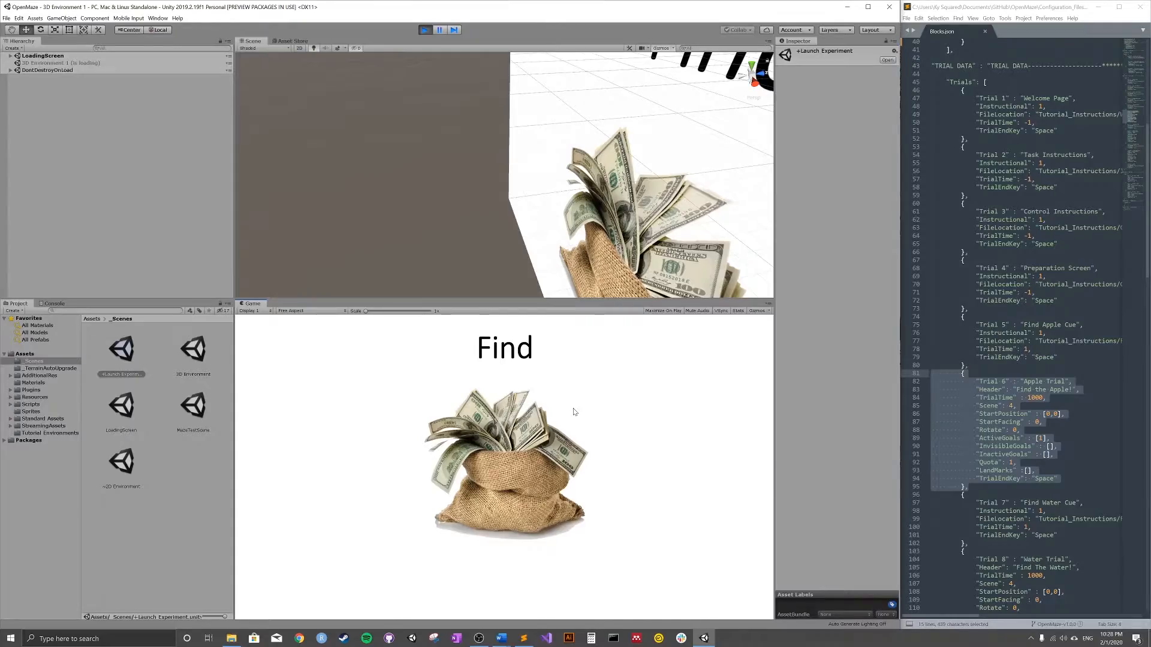
# - Walk to the money bag to collect it in the Find The Money trial, and stop Play mode at the end of the experiment
pyautogui.press('Right')
pyautogui.press('Up')
pyautogui.press('Up')
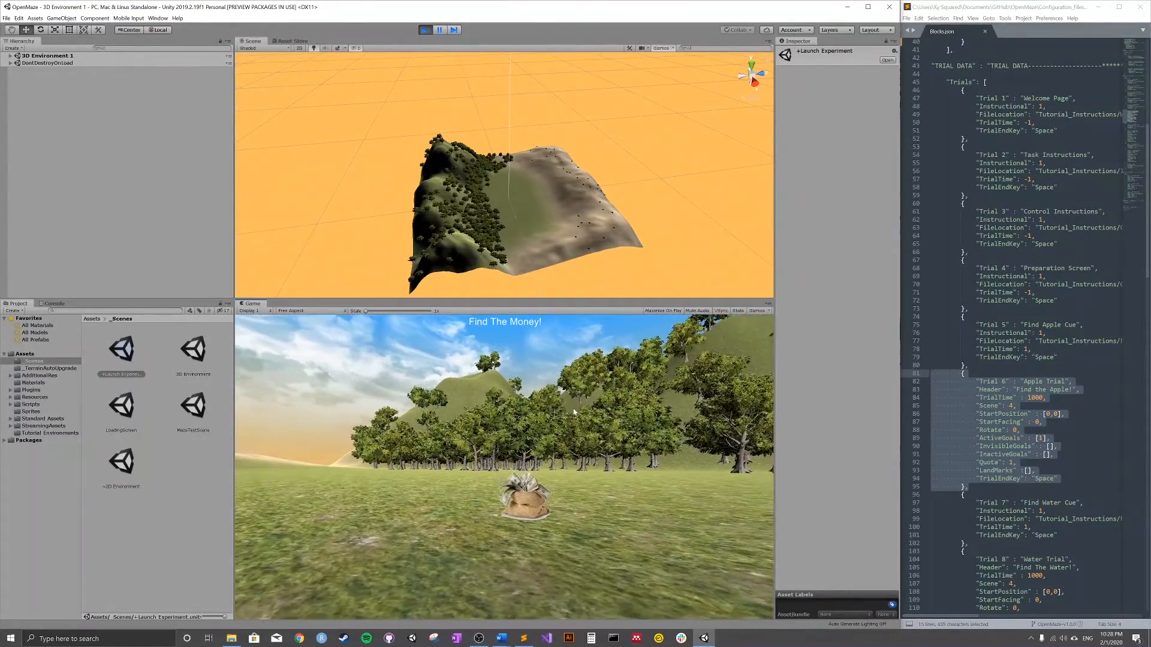
pyautogui.press('Up')
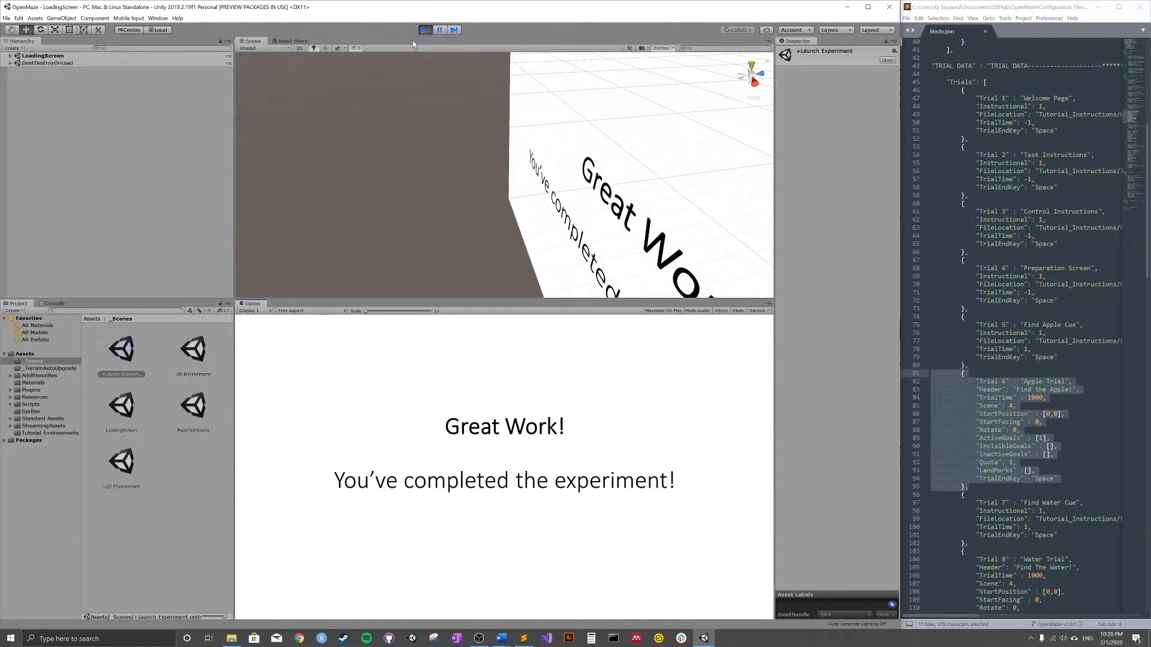
pyautogui.click(424, 30)
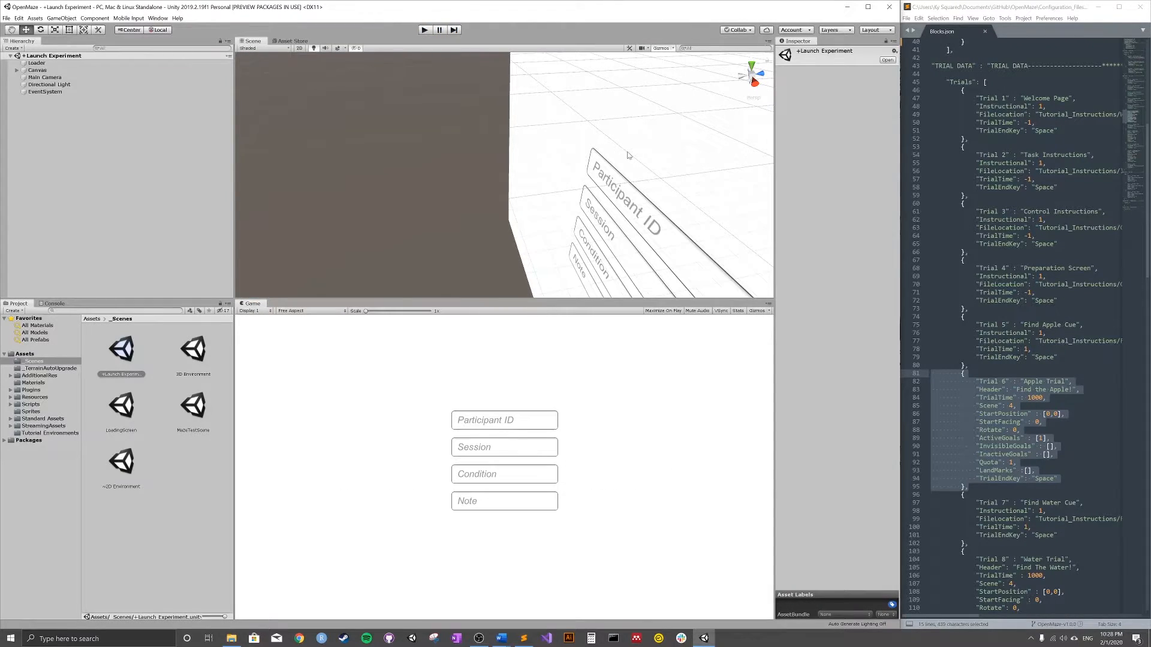
# - Widen the Sublime Text window beside Unity and review the block and trial definitions in Blocks.json
pyautogui.scroll(10, 1013, 324)
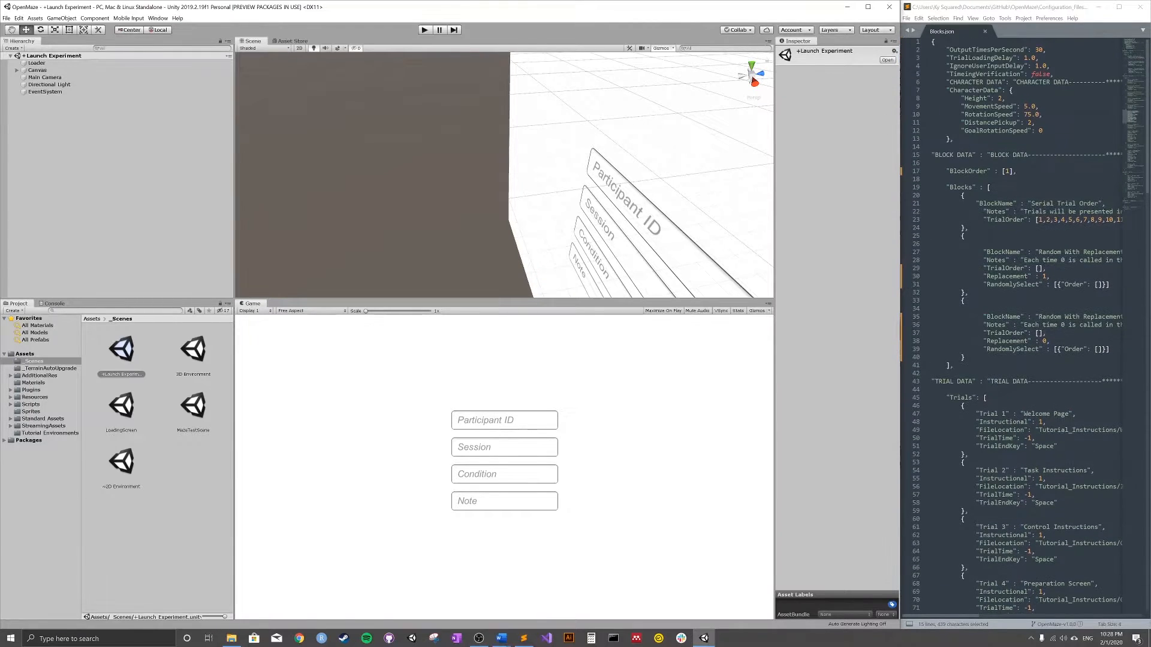
pyautogui.moveTo(899, 204); pyautogui.dragTo(691, 199)
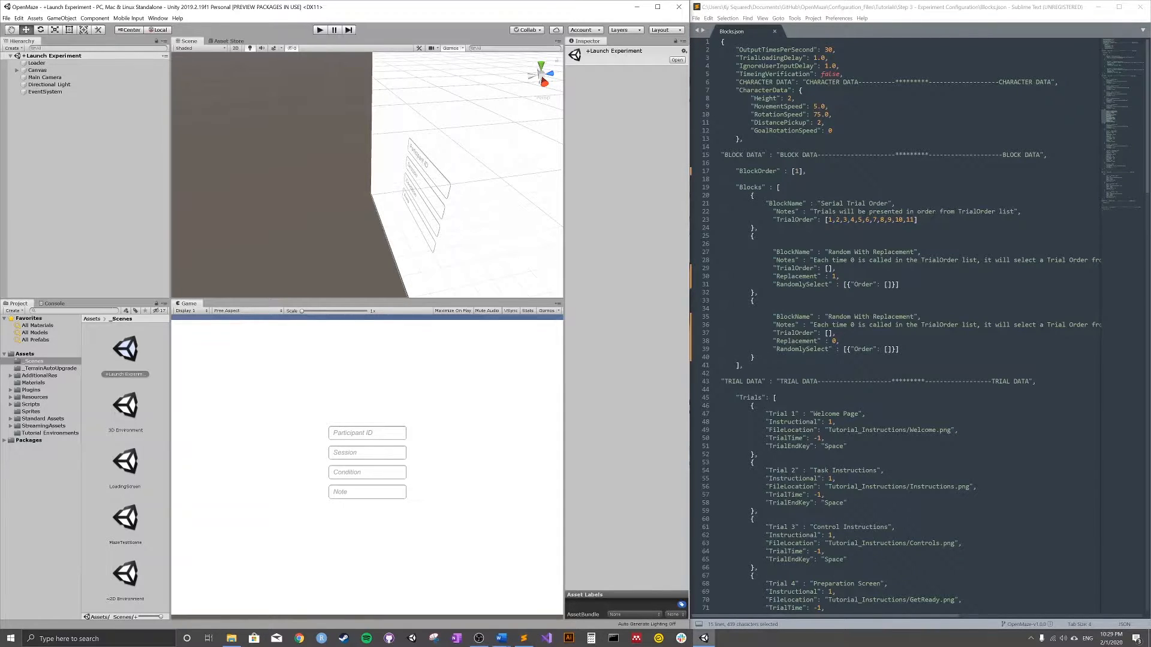
pyautogui.scroll(-9, 796, 439)
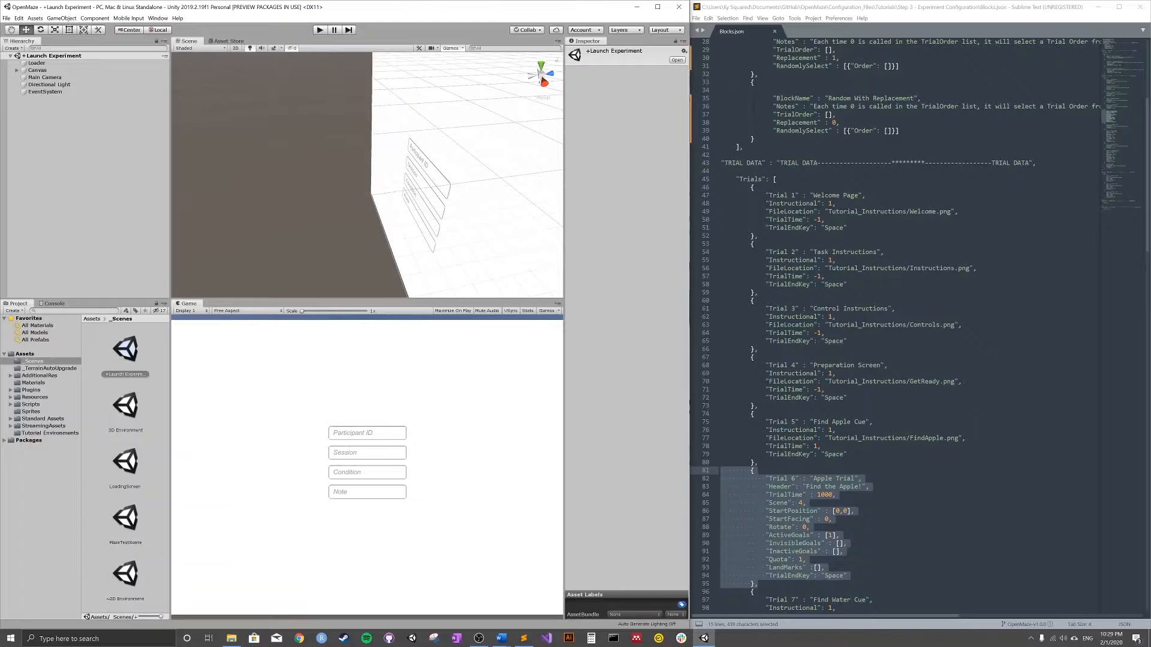
pyautogui.click(796, 439)
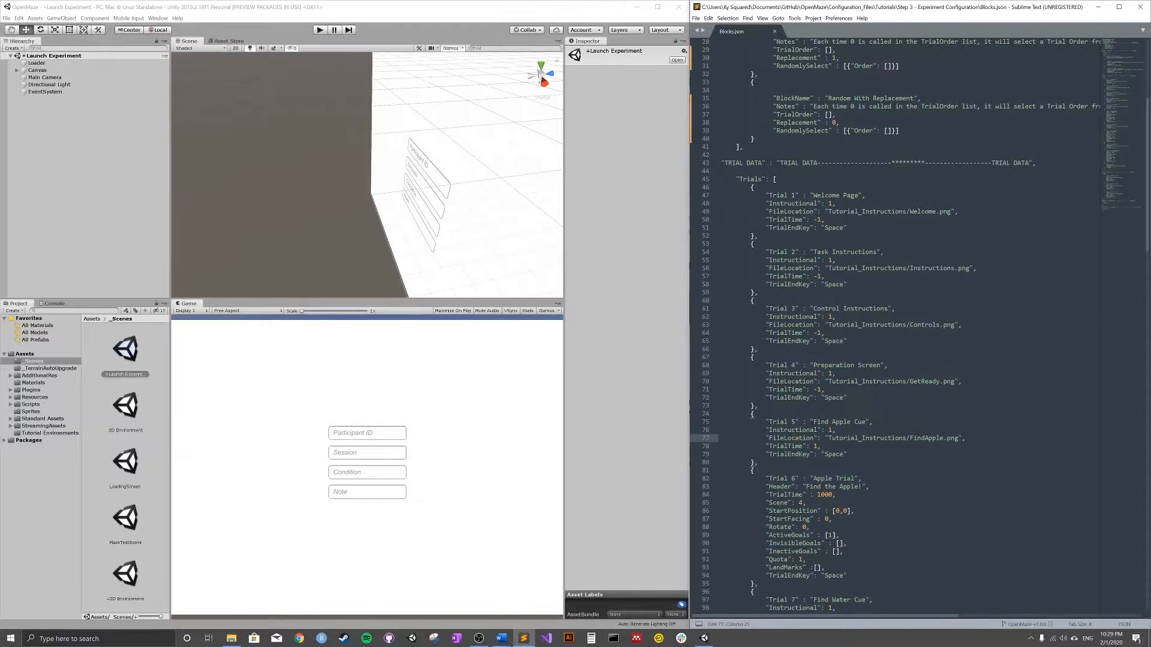
pyautogui.scroll(7, 796, 438)
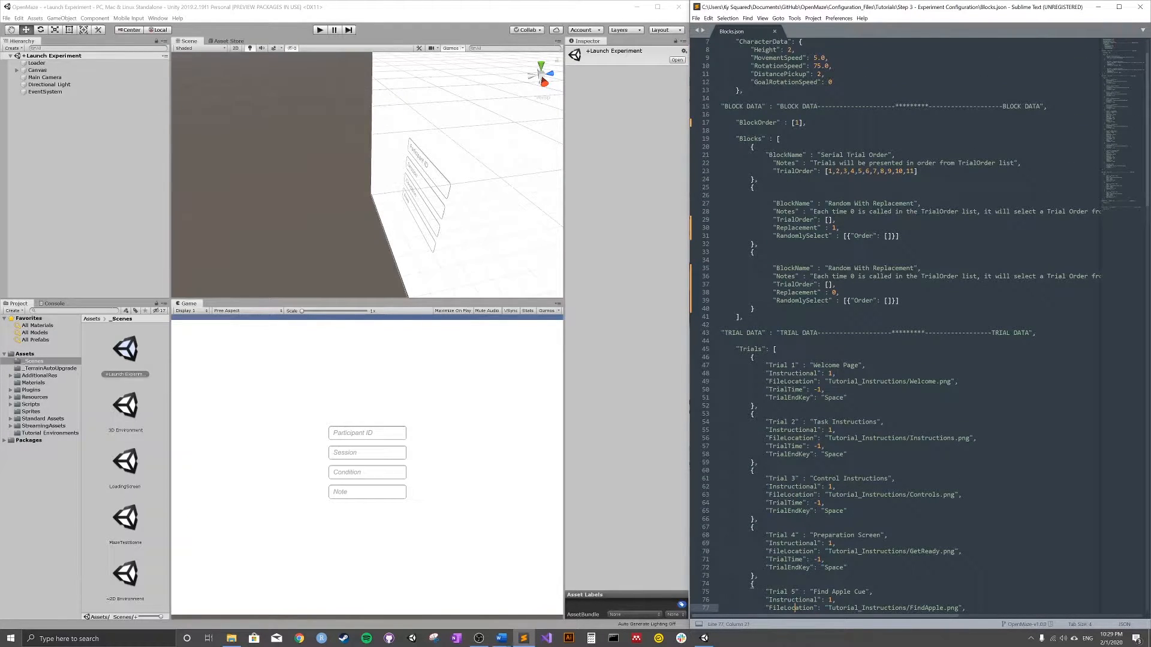
# - Duplicate the Serial Trial Order block directly below the original in the Blocks list
pyautogui.moveTo(758, 179); pyautogui.dragTo(722, 148)
pyautogui.hotkey('ctrl', 'c')
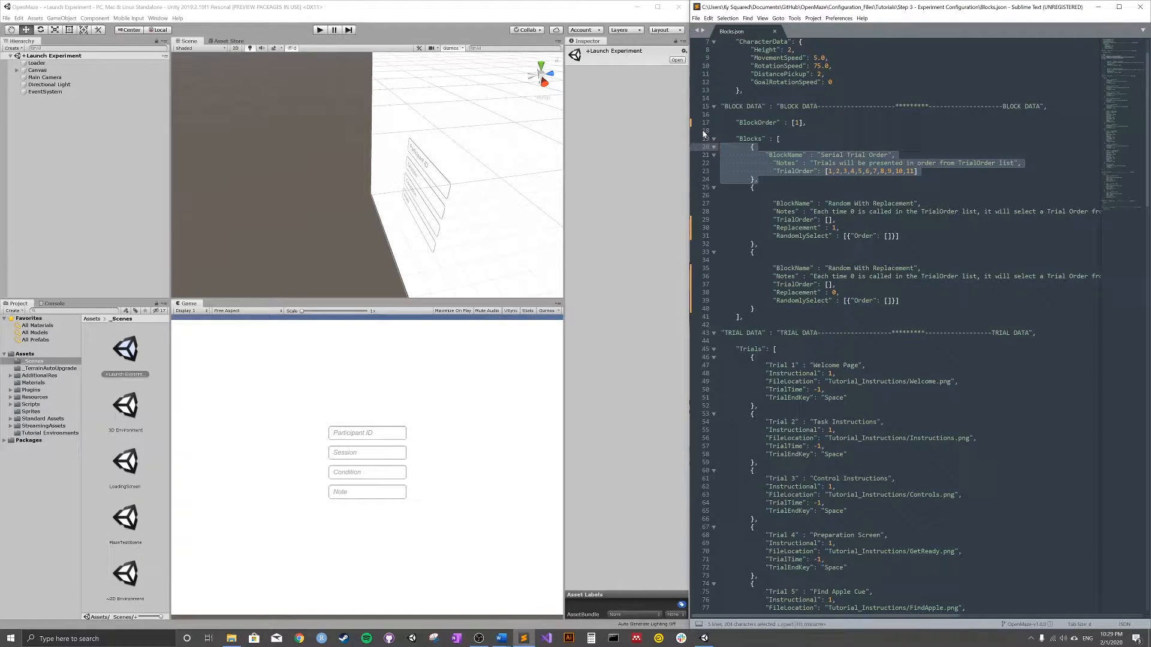
pyautogui.click(765, 182)
pyautogui.press('Return')
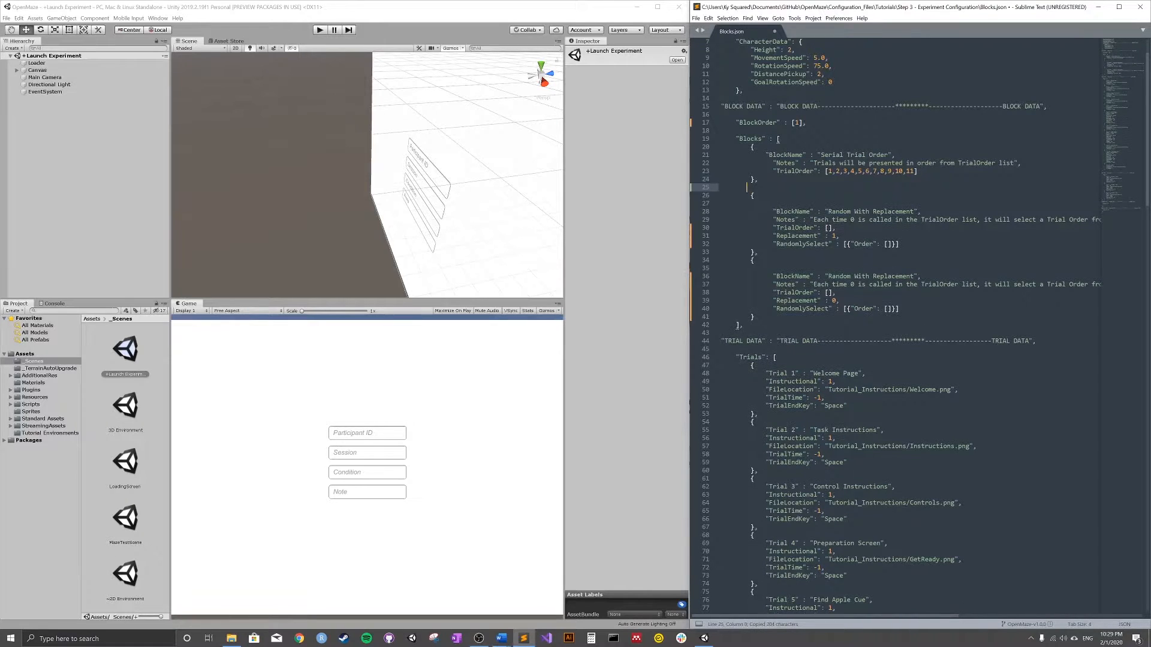
pyautogui.hotkey('ctrl', 'v')
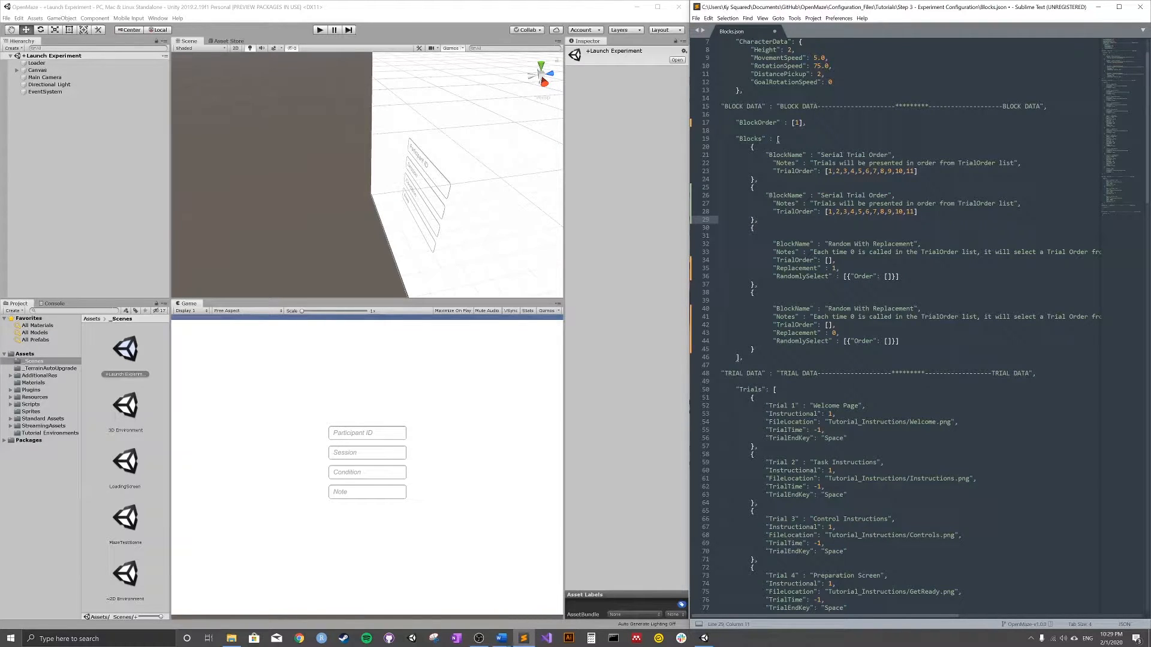
# - Set the first Serial Trial Order block's TrialOrder to 1,2,3,4 and the duplicate's to 5,6,7,8,9,10,11
pyautogui.moveTo(854, 171); pyautogui.dragTo(911, 175)
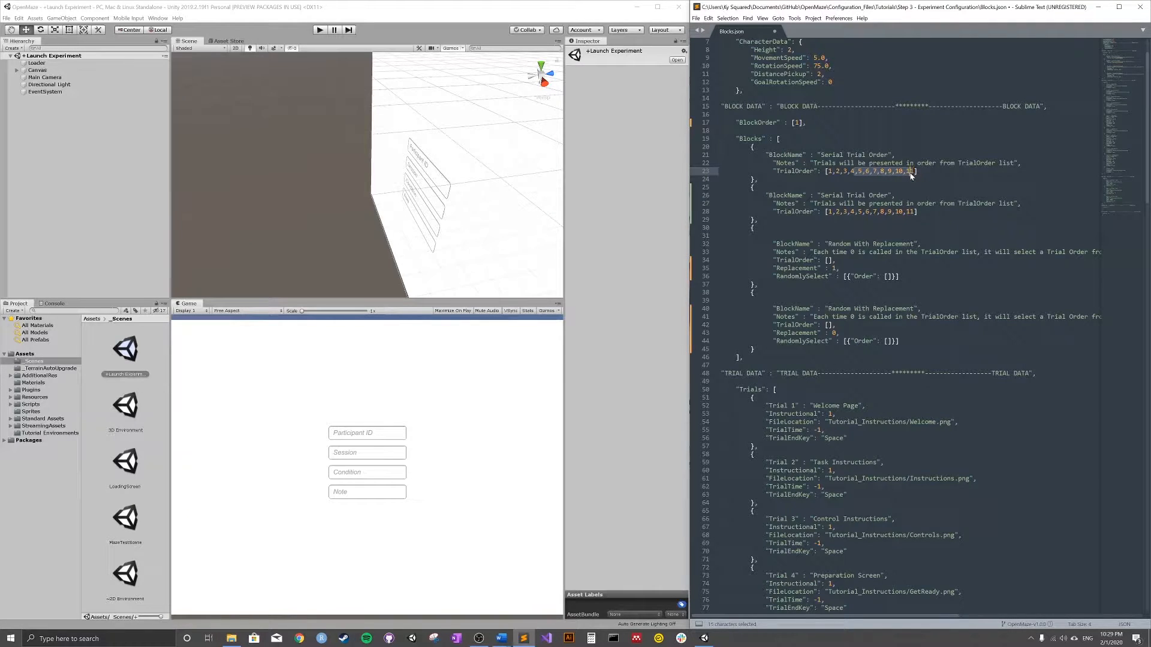
pyautogui.press('BackSpace')
pyautogui.press('Delete')
pyautogui.moveTo(858, 212); pyautogui.dragTo(830, 214)
pyautogui.press('BackSpace')
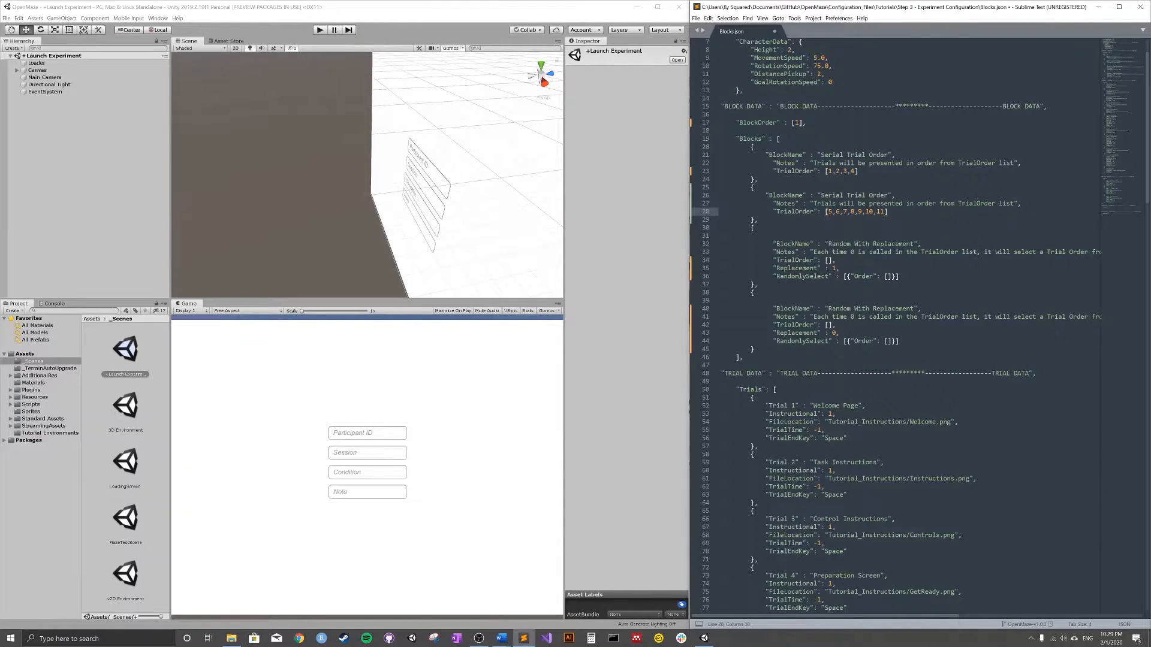
# - Set BlockOrder to 1,2 and save the Blocks configuration file
pyautogui.click(797, 123)
pyautogui.write(',2')
pyautogui.click(816, 163)
pyautogui.hotkey('ctrl', 's')
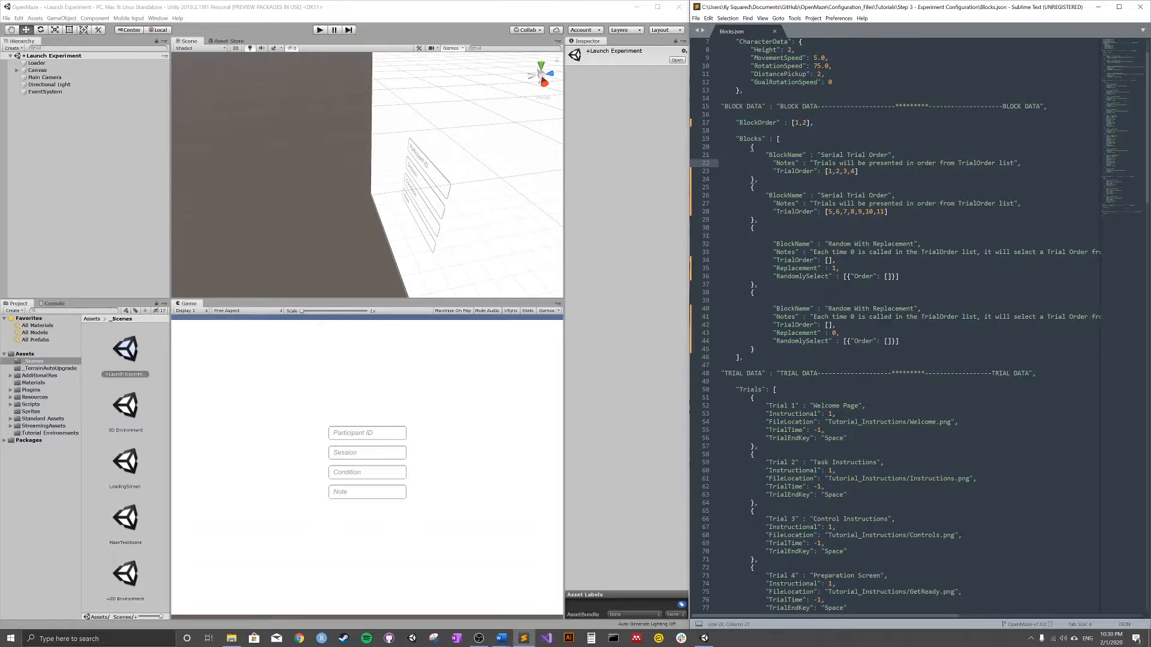
# - Fill the empty Order list in the first Random With Replacement block's RandomlySelect with 5,6
pyautogui.scroll(-3, 828, 187)
pyautogui.click(828, 188)
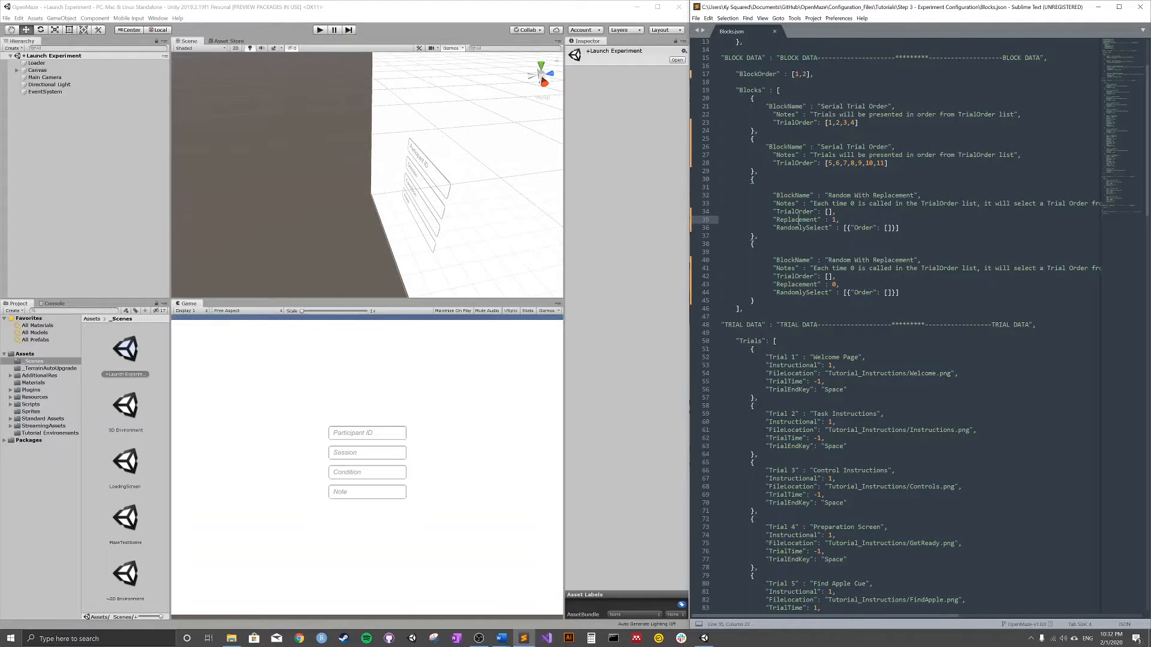
pyautogui.click(887, 228)
pyautogui.write('5,6')
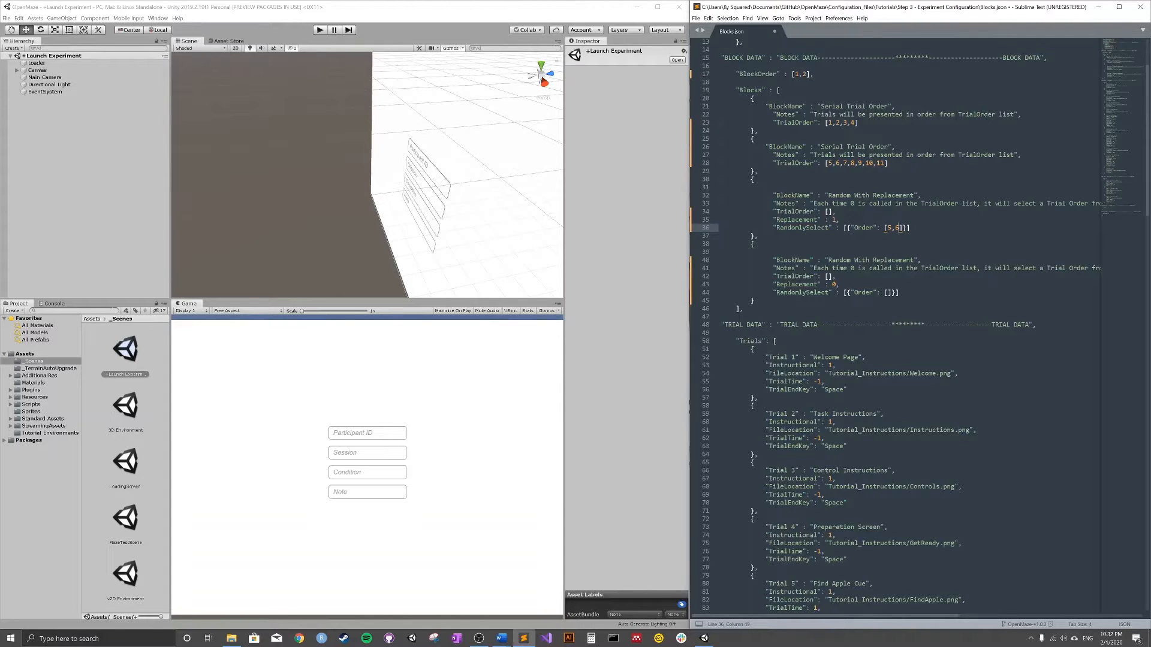
# - Add a second Order entry after the 5,6 entry by copying it, and set its values to 7,8
pyautogui.moveTo(907, 229); pyautogui.dragTo(850, 228)
pyautogui.hotkey('ctrl', 'c')
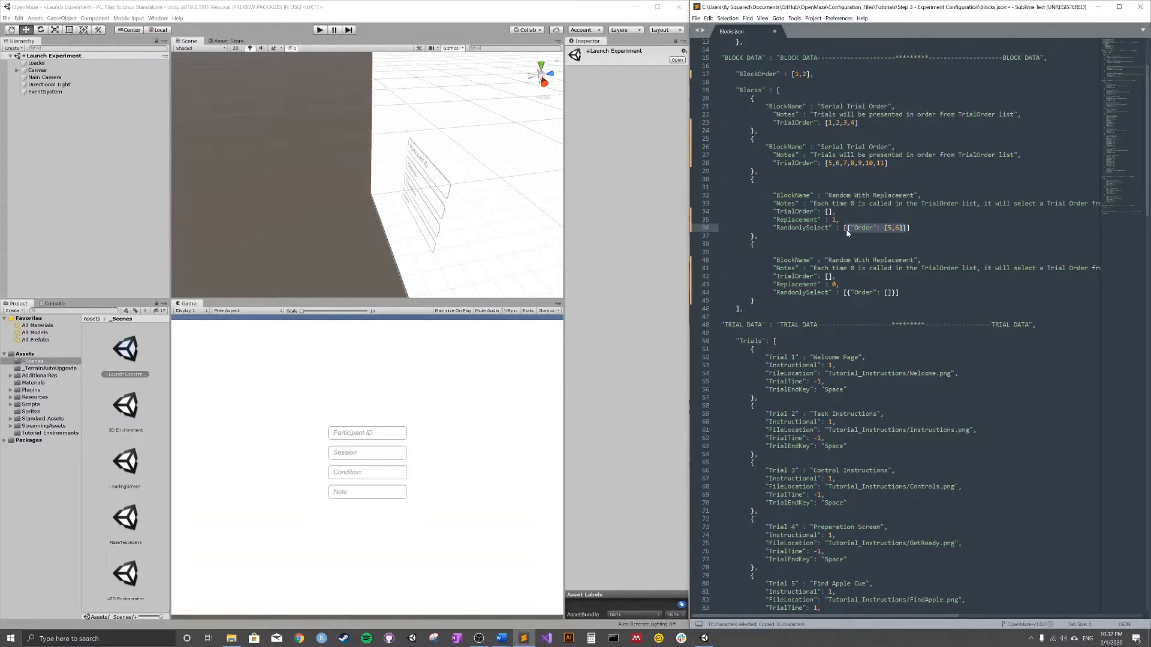
pyautogui.press('Right')
pyautogui.write(',')
pyautogui.hotkey('ctrl', 'v')
pyautogui.press('Left')
pyautogui.press('Left')
pyautogui.press('Left')
pyautogui.press('Left')
pyautogui.press('BackSpace')
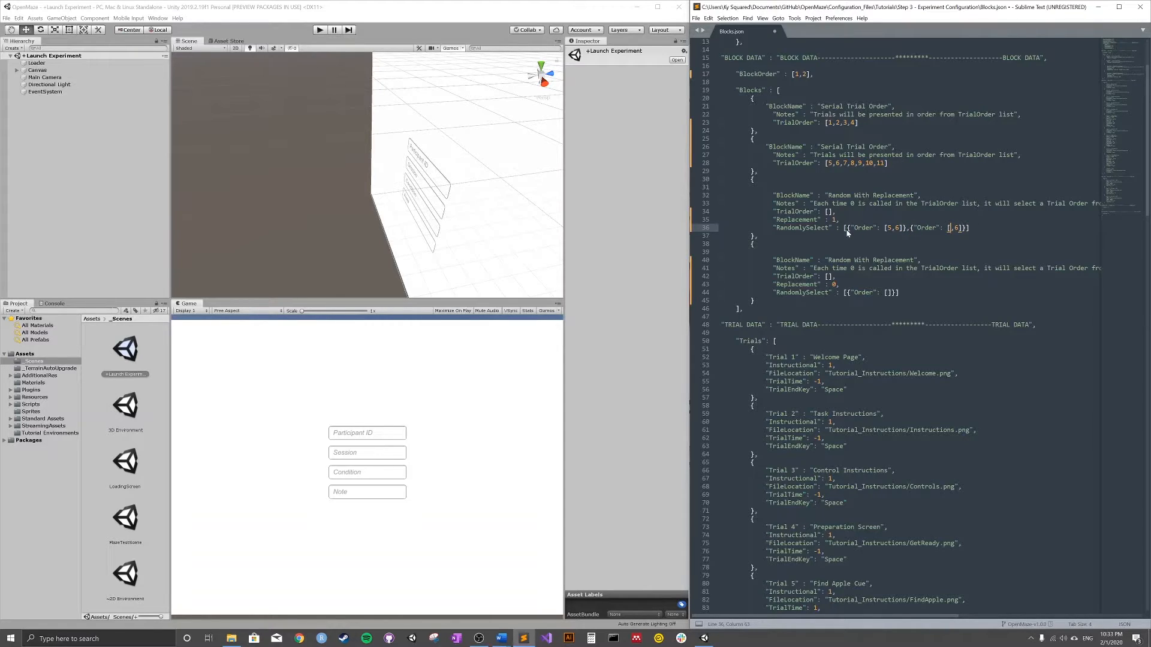
pyautogui.write('7')
pyautogui.press('Right')
pyautogui.press('BackSpace')
pyautogui.write('8')
# - Add a third copied Order entry to the same RandomlySelect list and set its values to 9,10
pyautogui.press('Right')
pyautogui.press('Right')
pyautogui.write(',')
pyautogui.hotkey('ctrl', 'v')
pyautogui.press('Left')
pyautogui.press('Left')
pyautogui.press('Left')
pyautogui.press('Left')
pyautogui.press('Delete')
pyautogui.write('9')
pyautogui.press('BackSpace')
pyautogui.write('10')
# - Set the TrialOrder of the first Random With Replacement block to 0,0,0
pyautogui.click(829, 212)
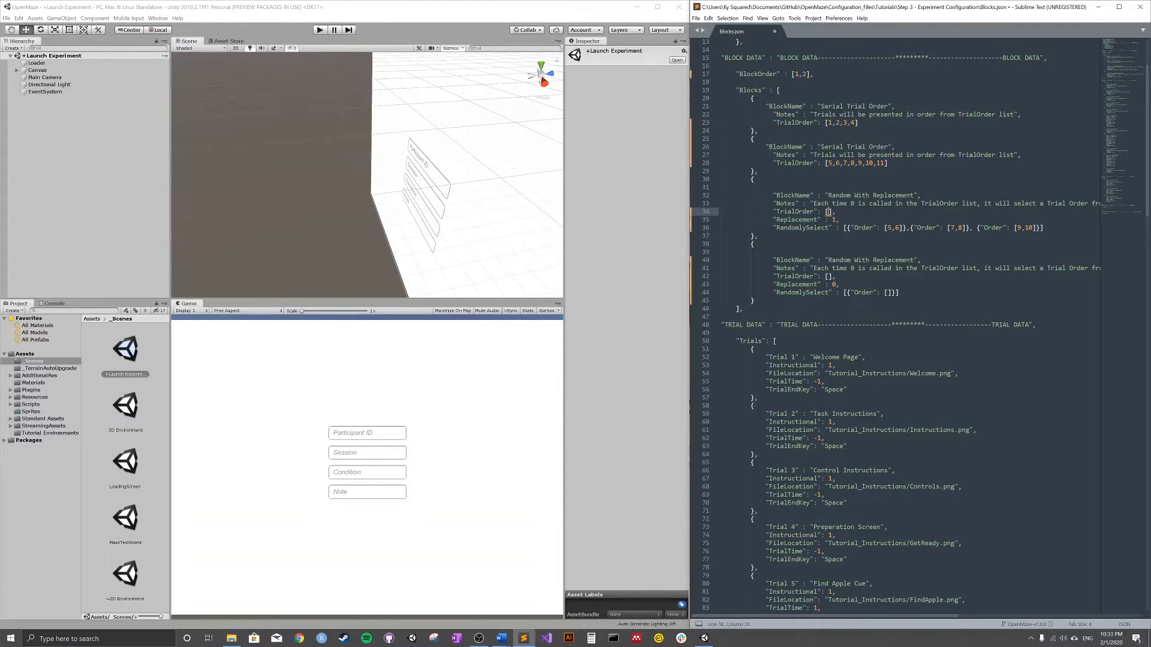
pyautogui.write('0')
pyautogui.write(',0,0')
# - Set BlockOrder to 1,3, check the two blocks it refers to, and save the configuration file
pyautogui.scroll(2, 896, 326)
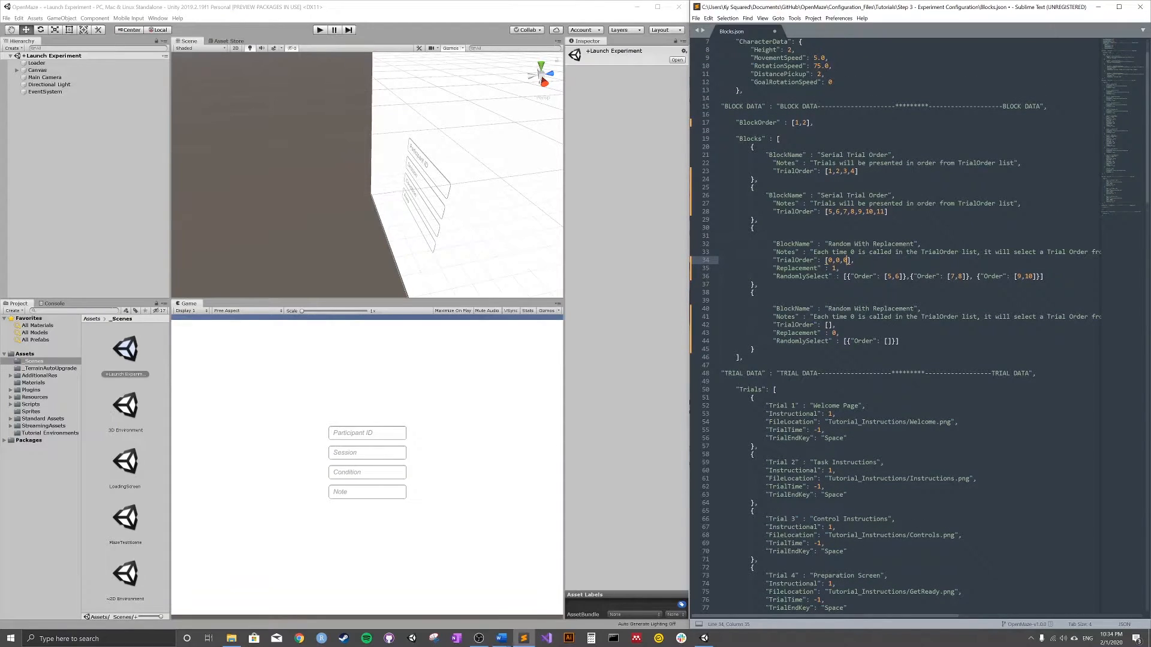
pyautogui.click(807, 123)
pyautogui.press('BackSpace')
pyautogui.write('3')
pyautogui.click(758, 179)
pyautogui.moveTo(758, 179); pyautogui.dragTo(721, 147)
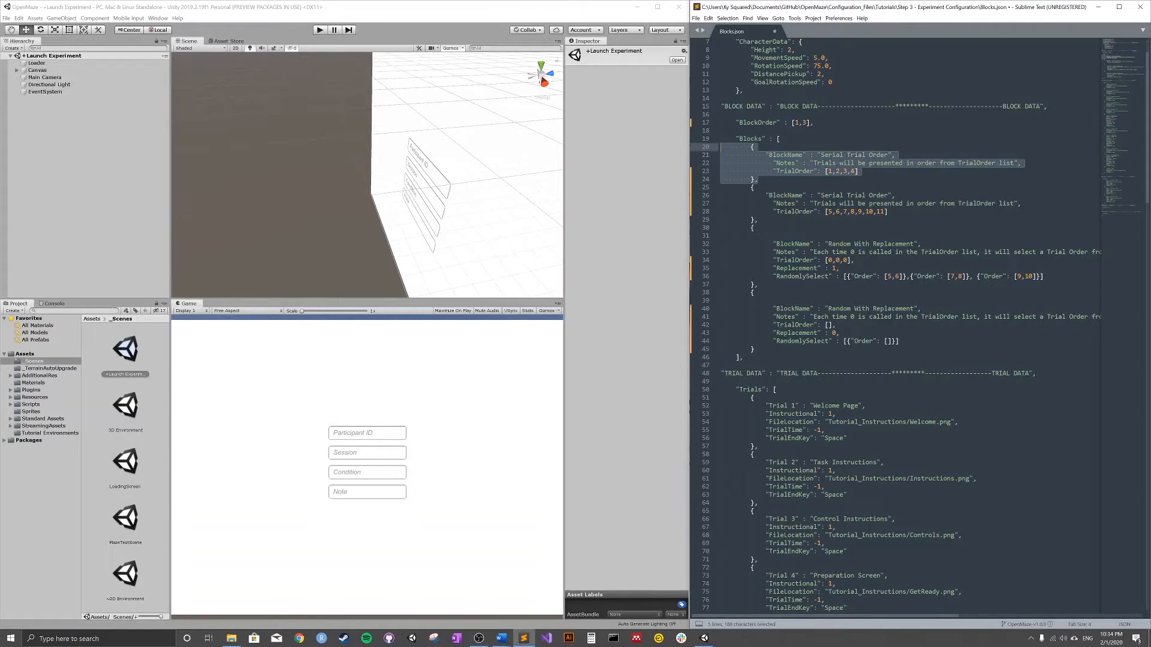
pyautogui.moveTo(758, 284); pyautogui.dragTo(722, 228)
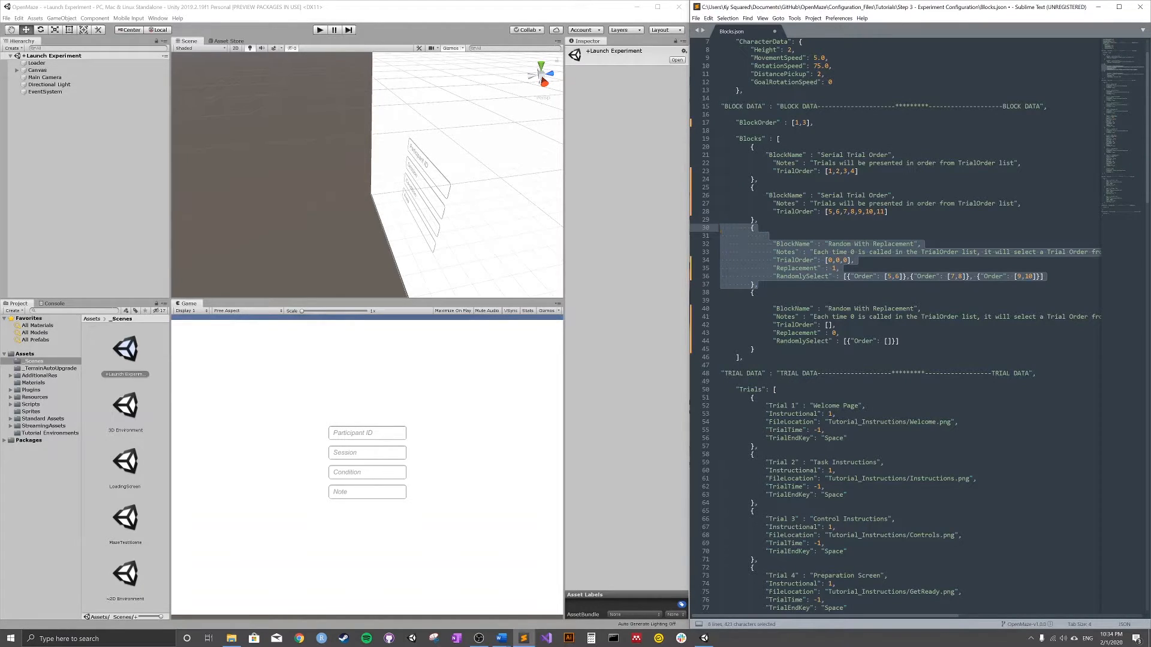
pyautogui.moveTo(791, 163); pyautogui.dragTo(793, 165)
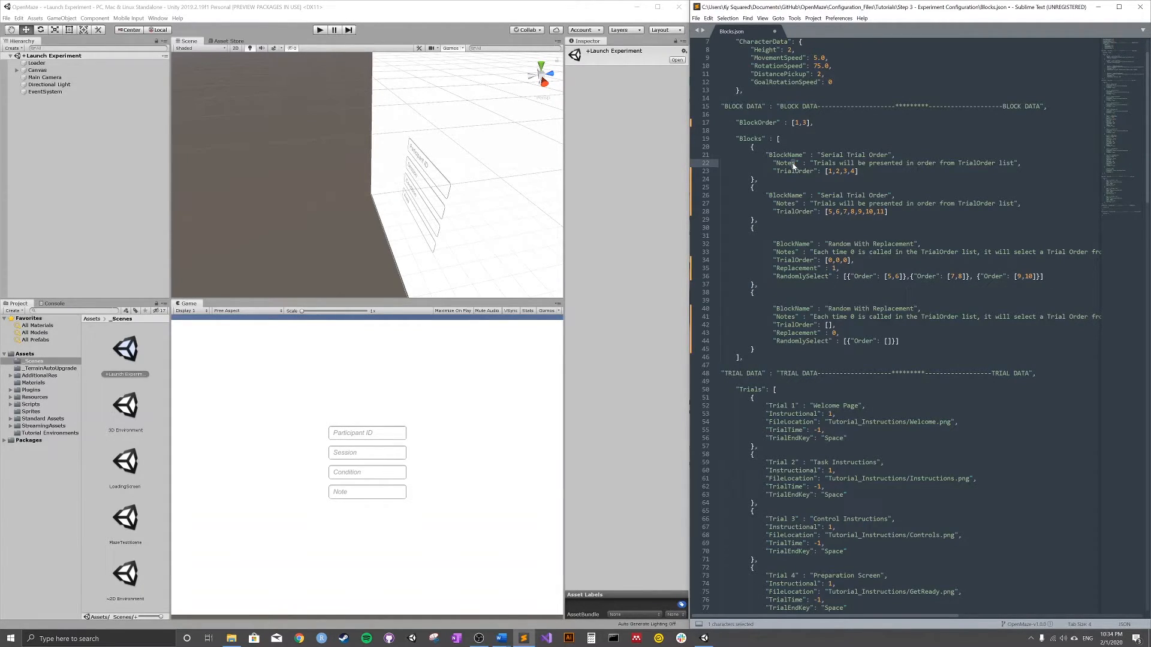
pyautogui.hotkey('ctrl', 's')
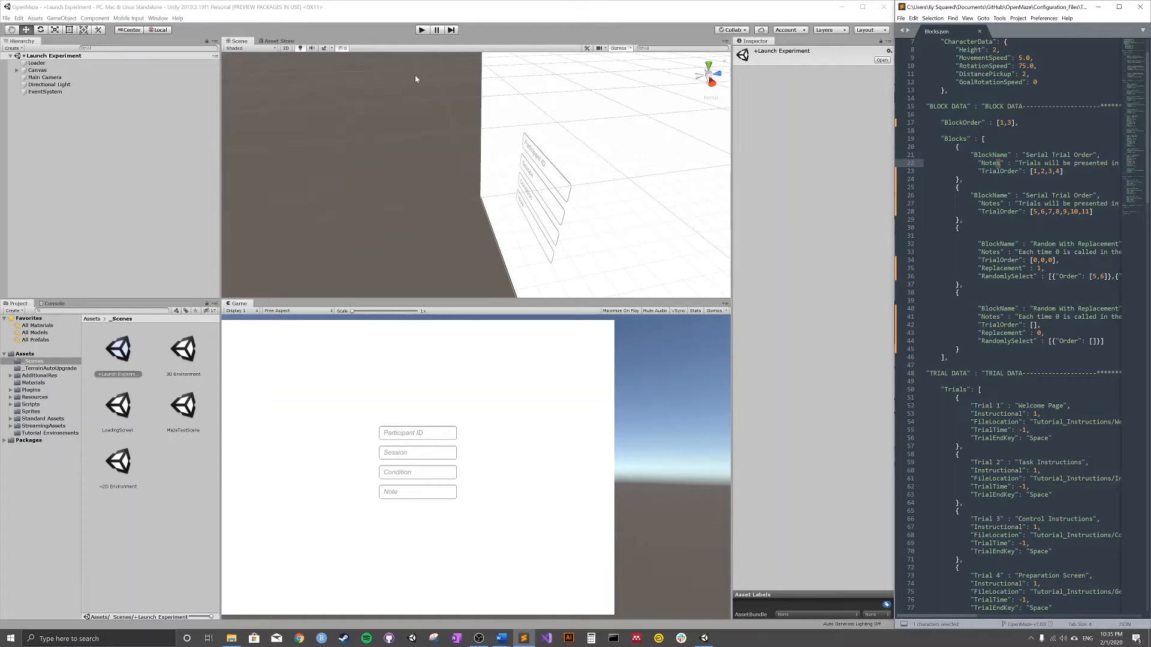
# - Run the experiment in Unity and load the Blocks file from Tutorials, Step 3 - Experiment Configuration
pyautogui.click(424, 30)
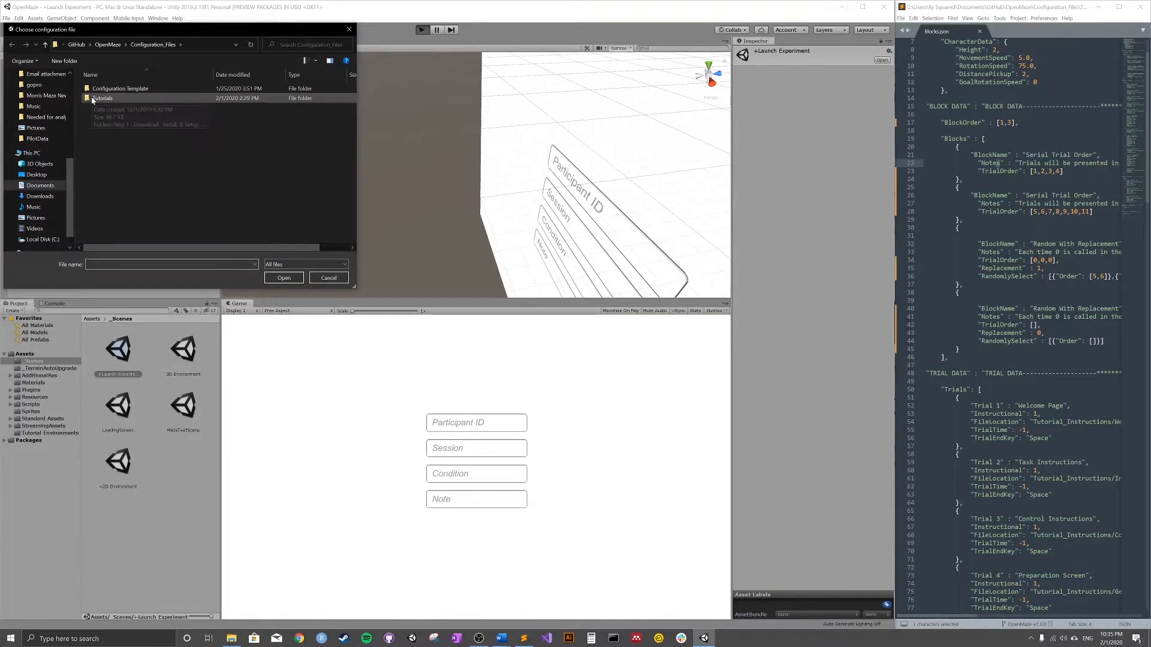
pyautogui.click(103, 99)
pyautogui.doubleClick(103, 98)
pyautogui.doubleClick(103, 108)
pyautogui.click(103, 108)
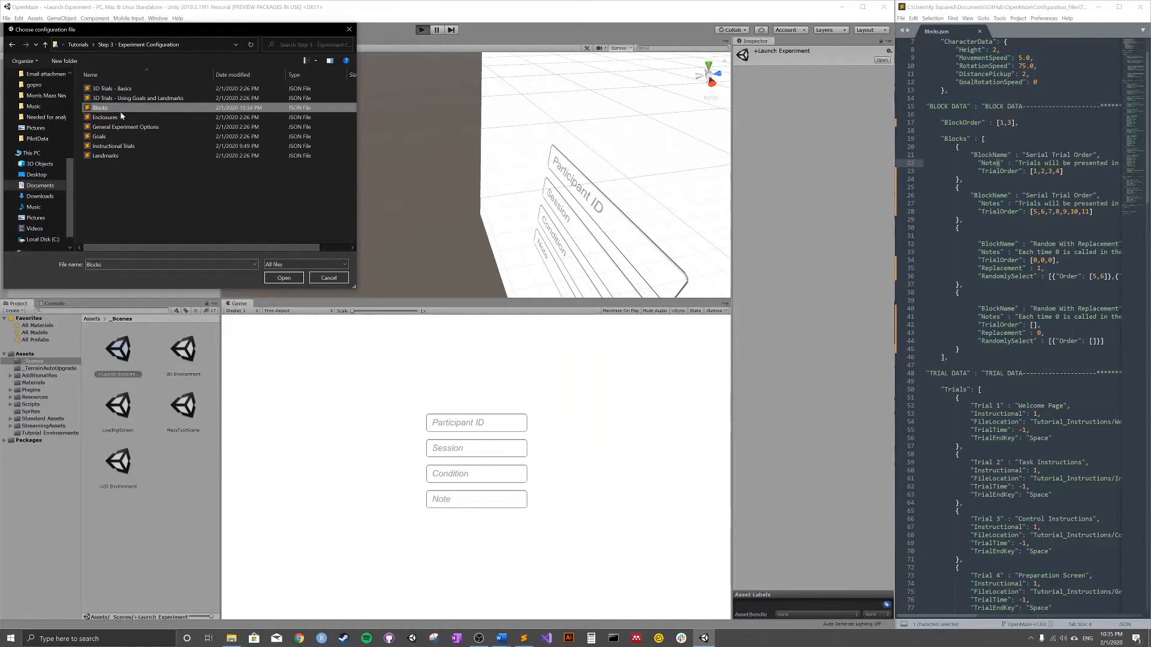
pyautogui.click(284, 277)
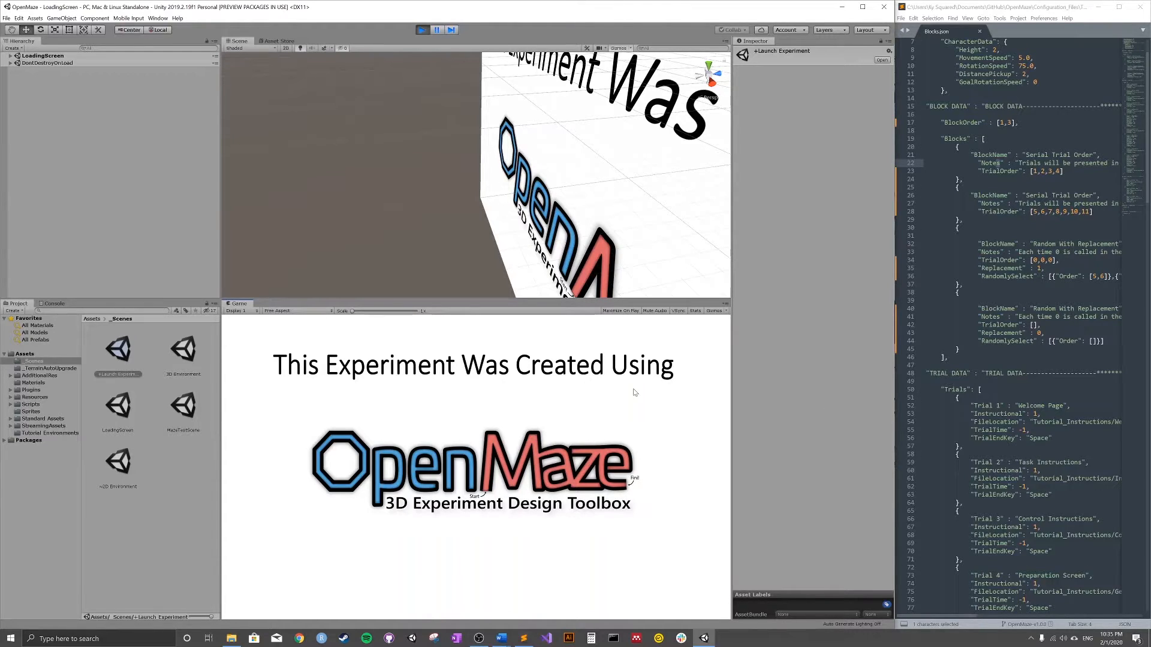
# - Advance through the instruction screens of the running experiment and widen the code editor beside Unity
pyautogui.press('space')
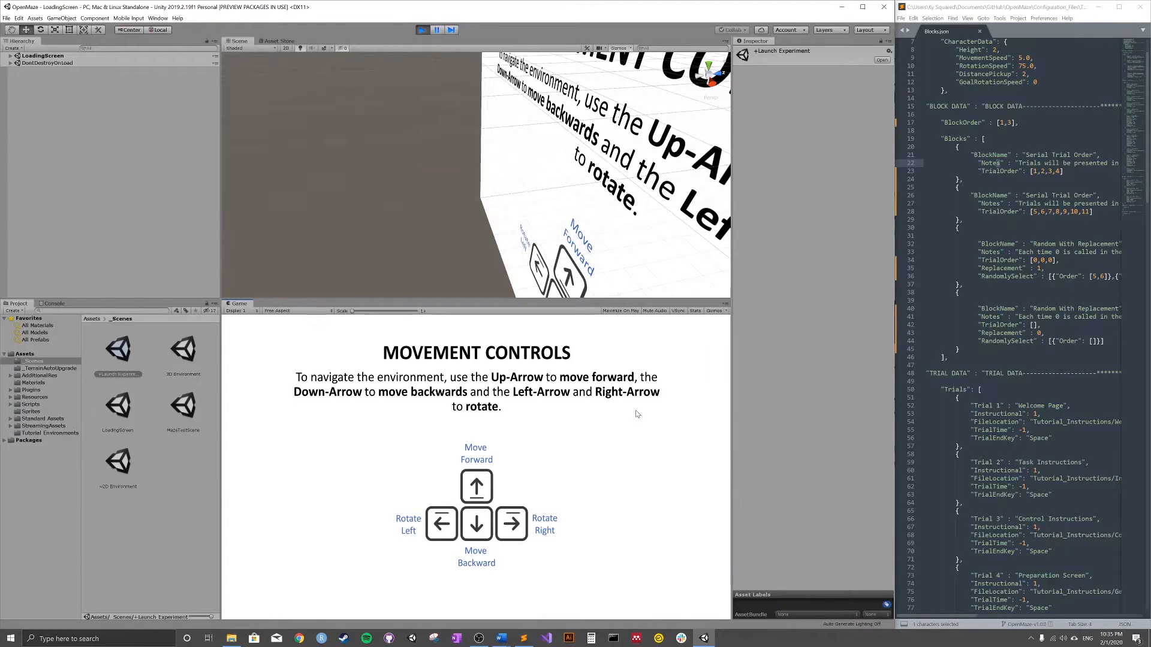
pyautogui.press('space')
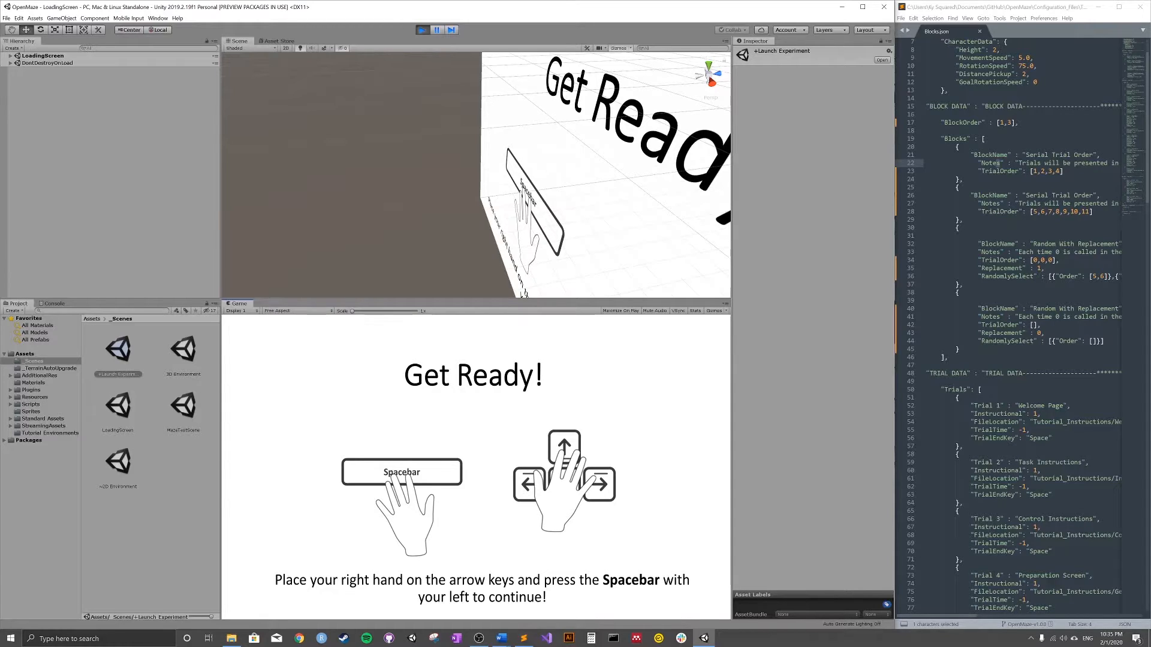
pyautogui.moveTo(895, 228); pyautogui.dragTo(848, 227)
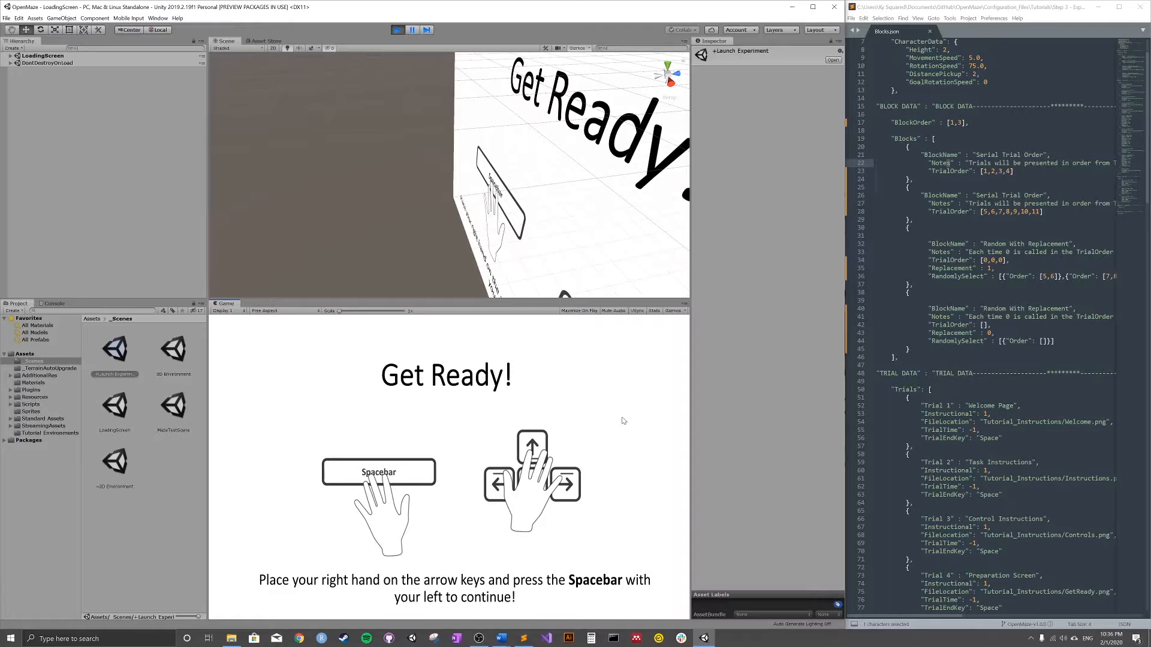
pyautogui.press('space')
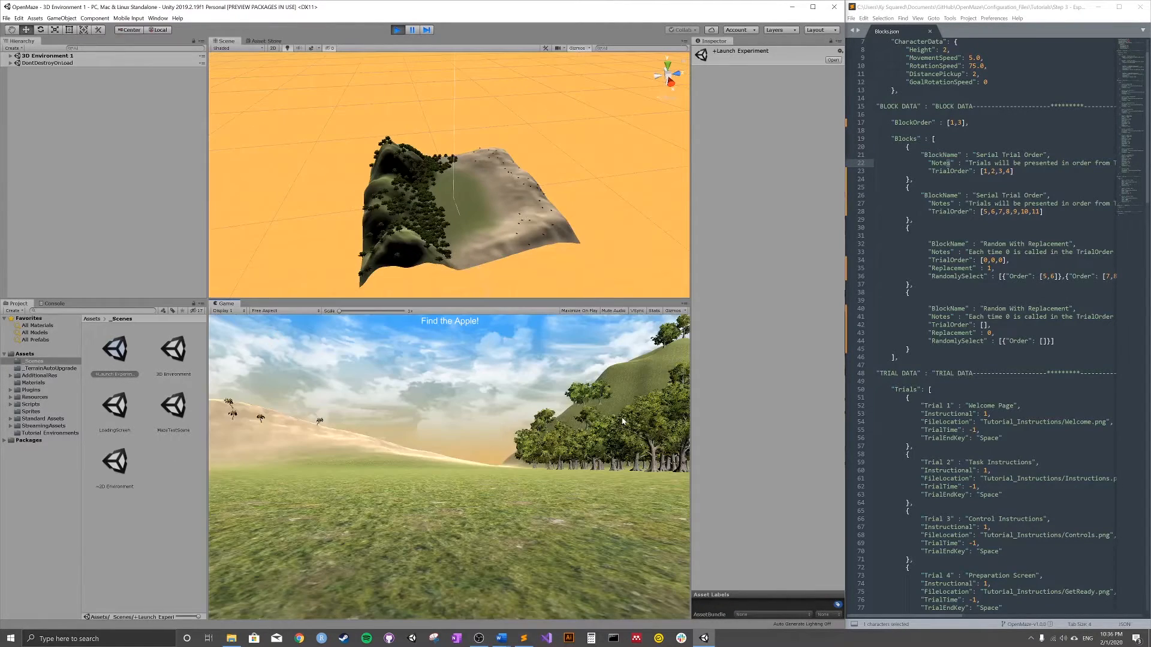
# - Turn around in the 3D environment to locate the apple and walk forward to collect it
pyautogui.press('Right')
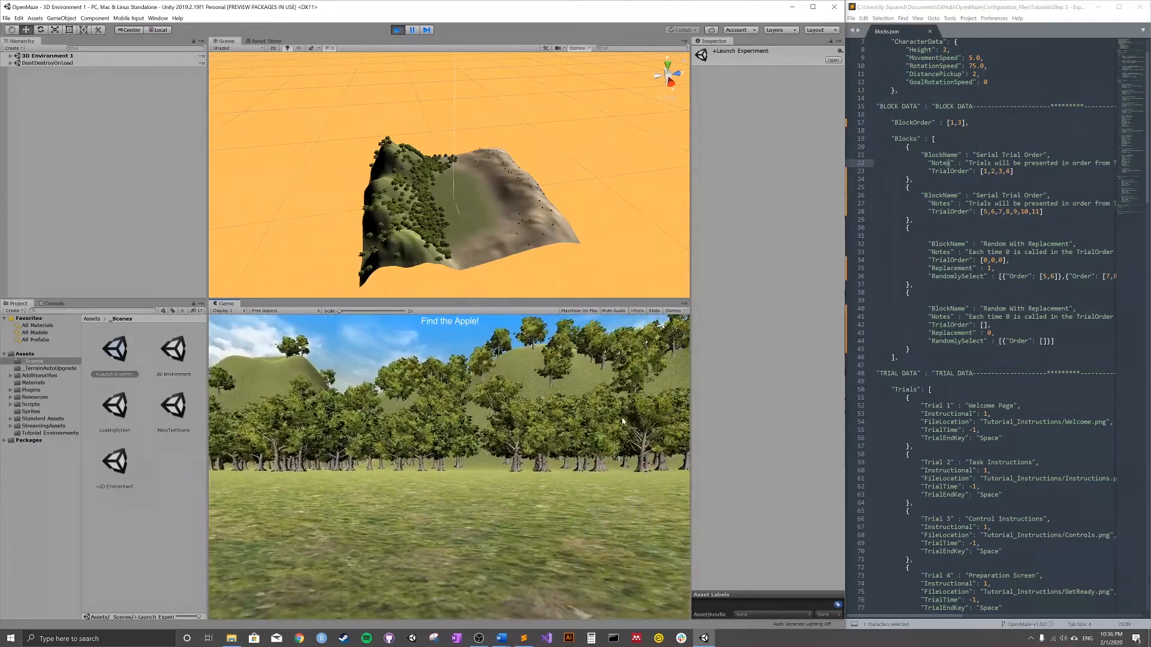
pyautogui.press('Right')
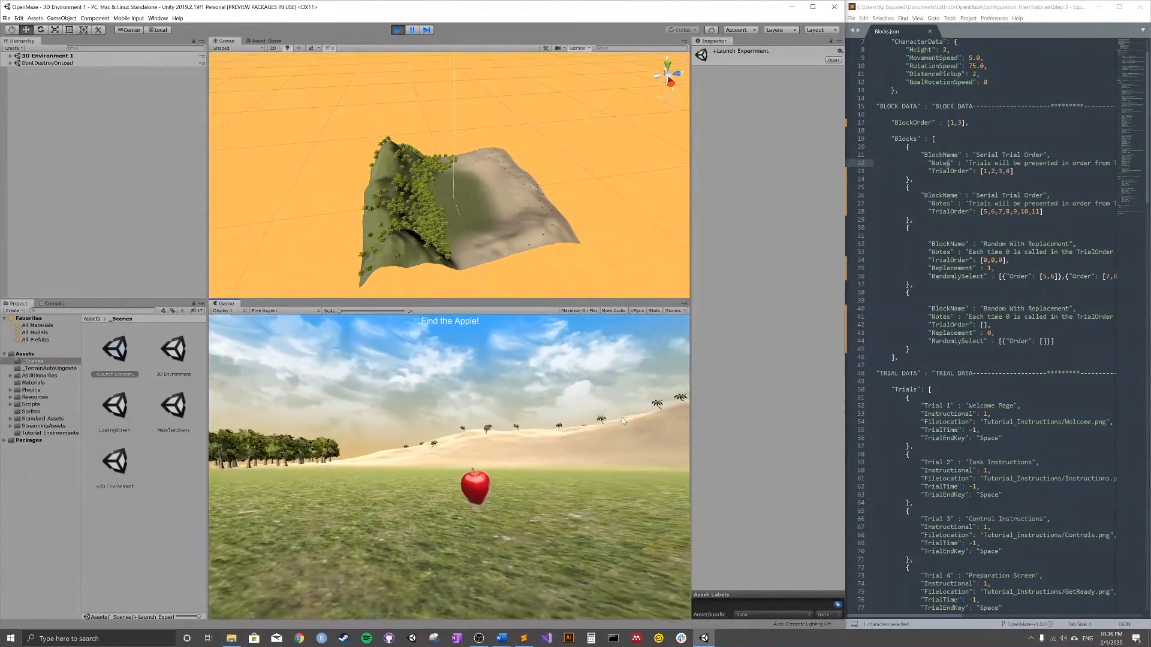
pyautogui.press('Up')
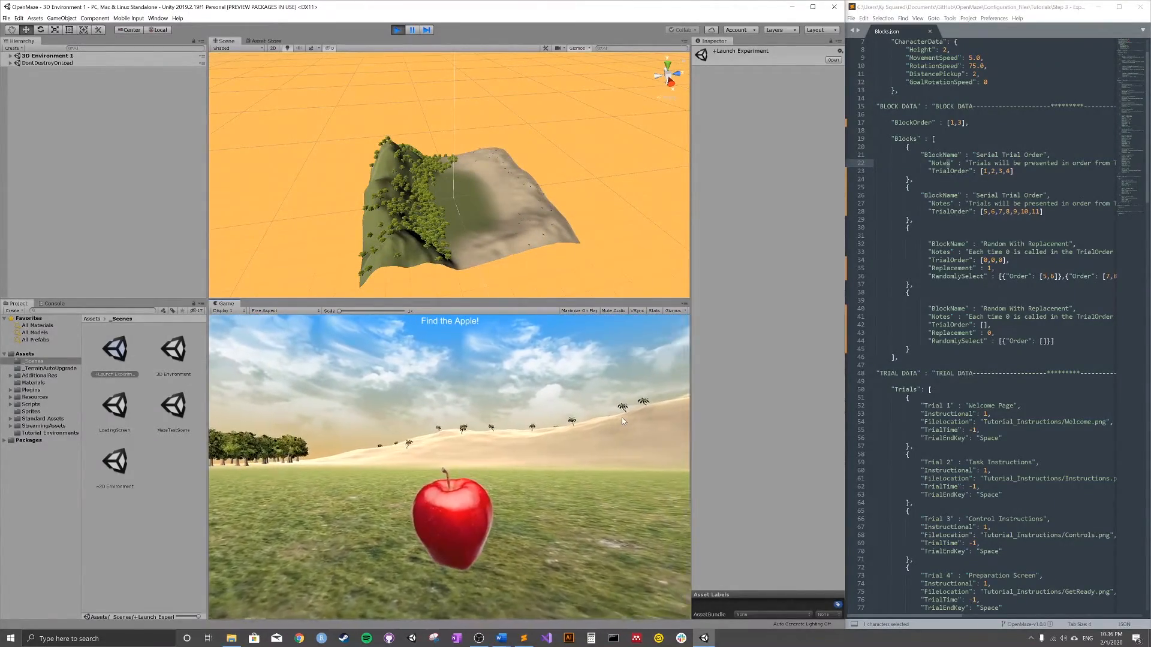
pyautogui.press('Up')
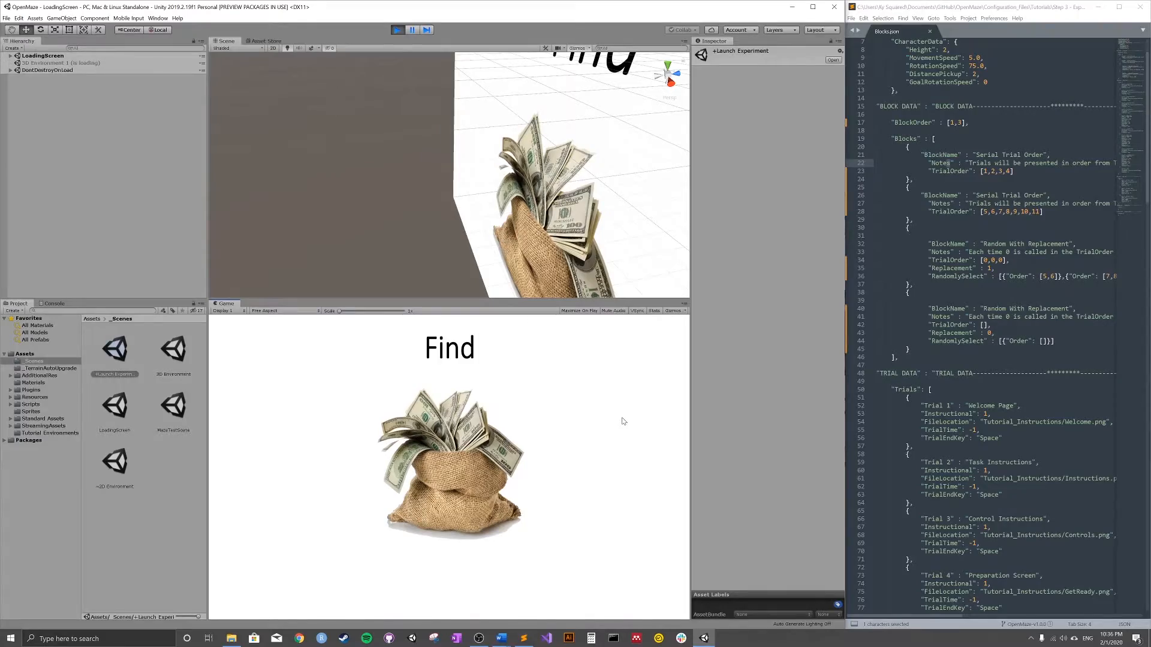
# - Walk to the money bag in the two following money-search trials and stop the running experiment
pyautogui.press('Up')
pyautogui.press('Left')
pyautogui.press('Right')
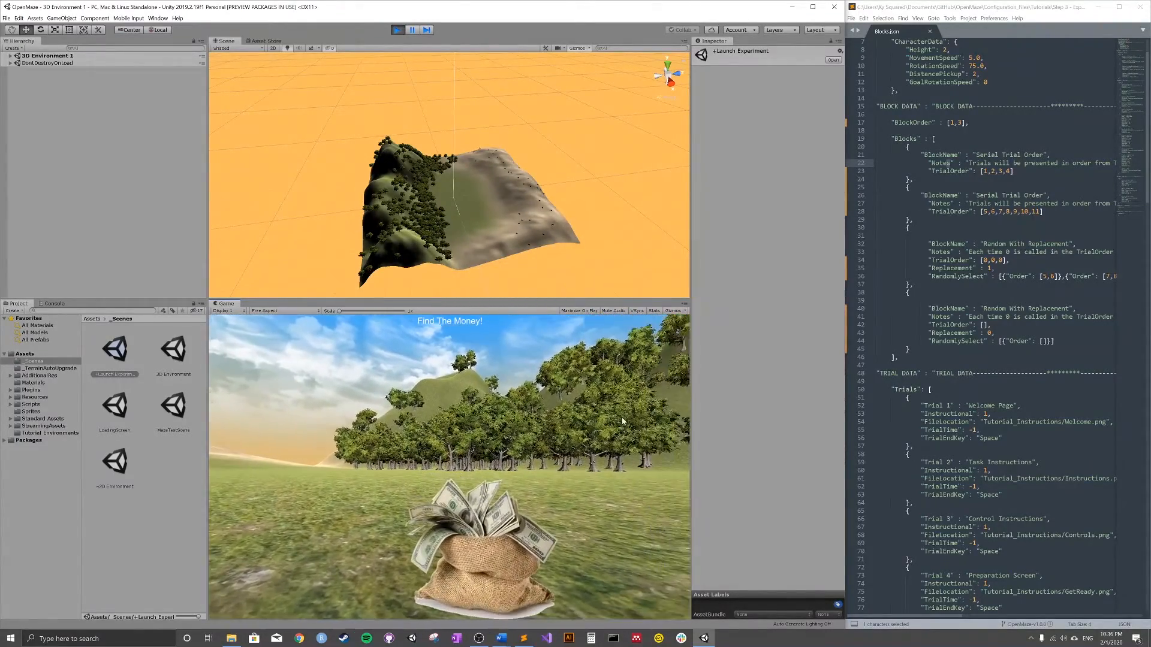
pyautogui.press('Up')
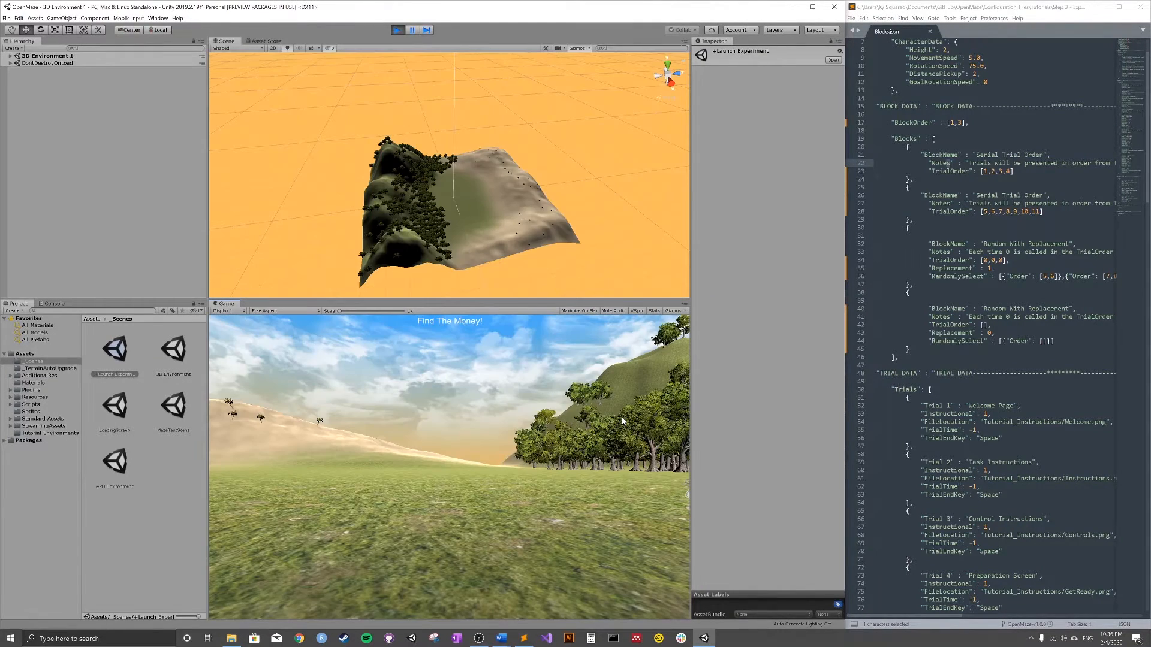
pyautogui.press('Right')
pyautogui.press('Up')
pyautogui.press('Up')
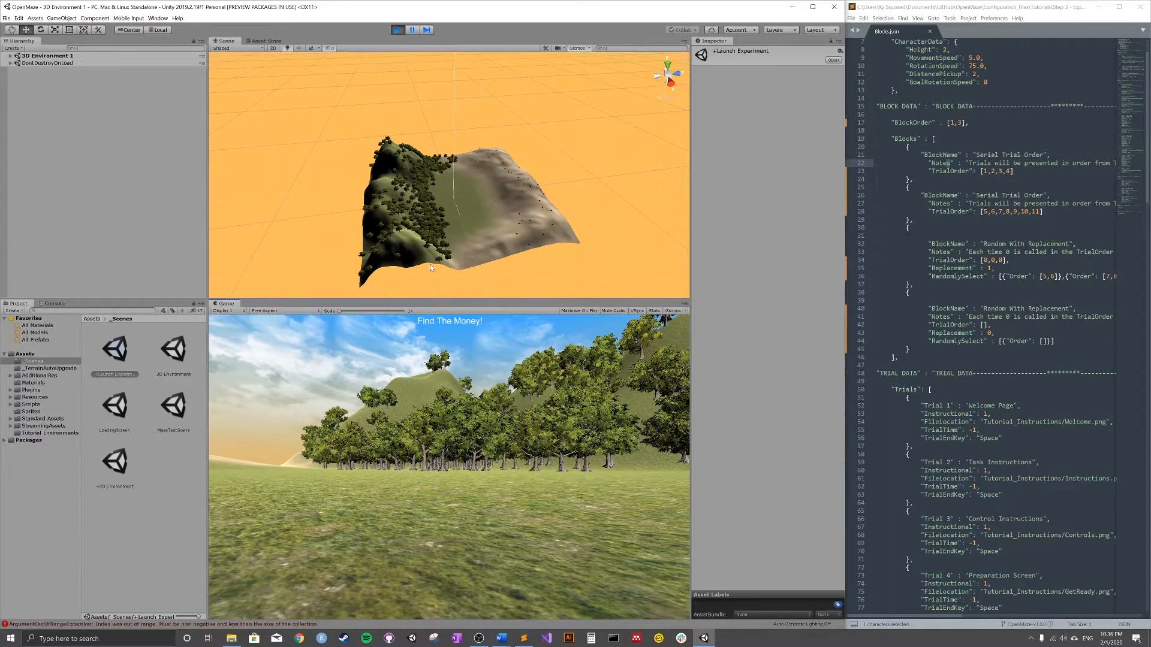
pyautogui.click(396, 30)
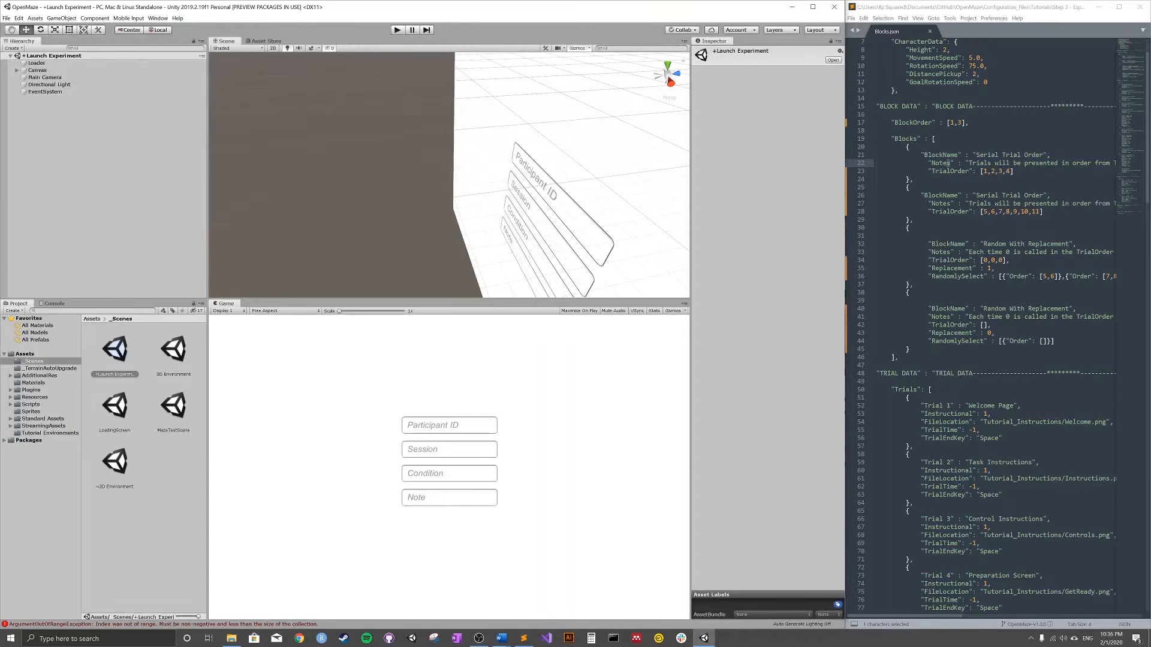
# - Widen the code editor, review the first random block's Order entries, and set the second random block's TrialOrder to 0,0,0,11
pyautogui.moveTo(995, 268); pyautogui.dragTo(928, 268)
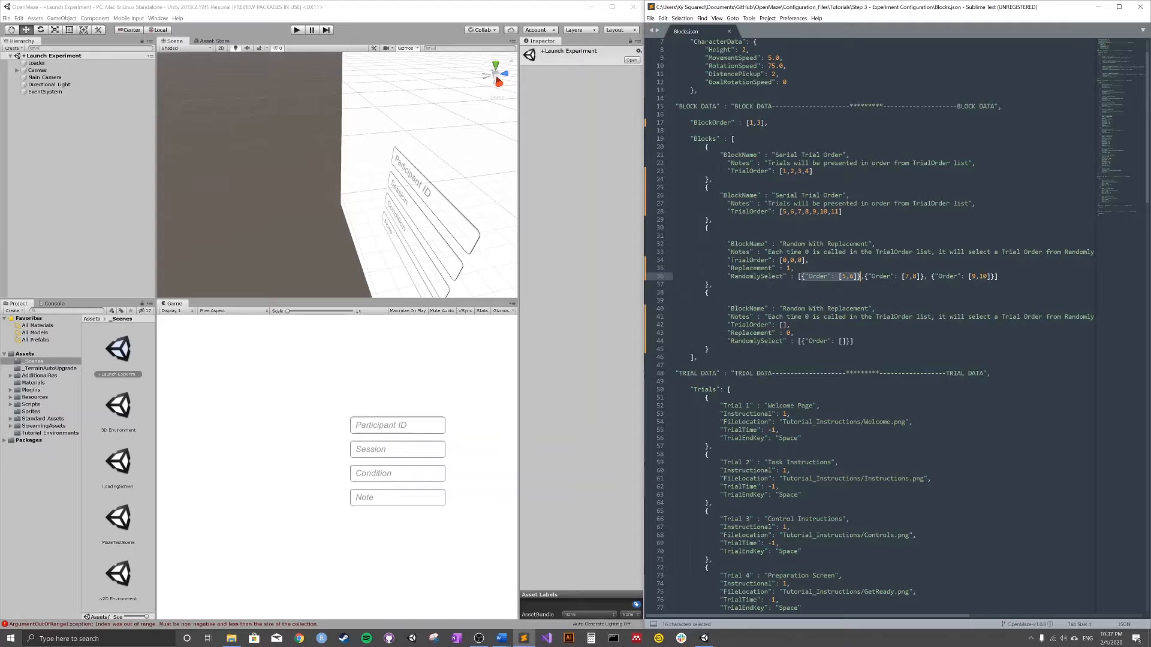
pyautogui.moveTo(932, 276); pyautogui.dragTo(988, 276)
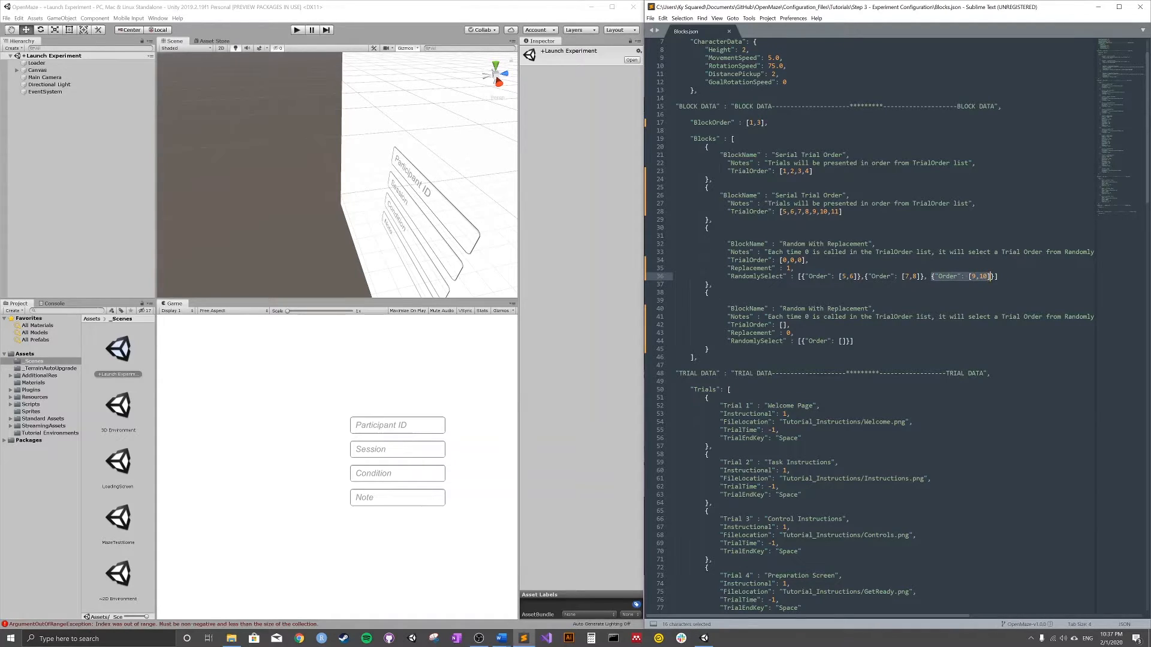
pyautogui.click(940, 276)
pyautogui.click(783, 325)
pyautogui.write('0,0,0')
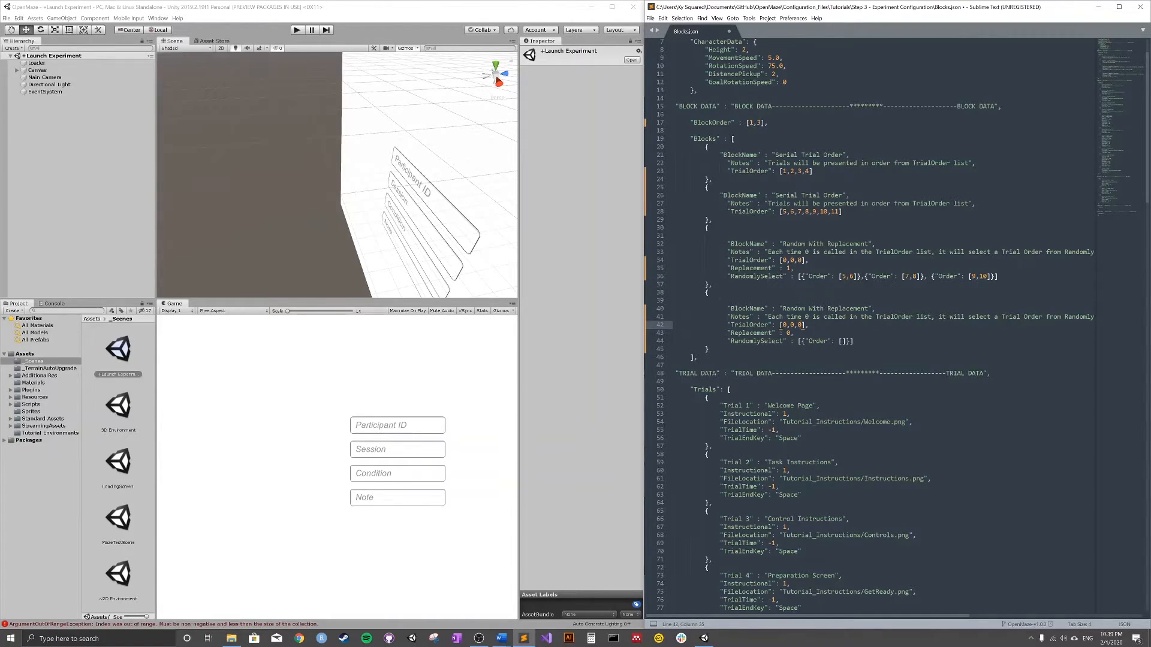
pyautogui.write(',11')
# - Replace the second random block's empty Order entry with the 5,6, 7,8 and 9,10 entries copied from the first random block
pyautogui.moveTo(994, 276); pyautogui.dragTo(801, 277)
pyautogui.hotkey('ctrl', 'c')
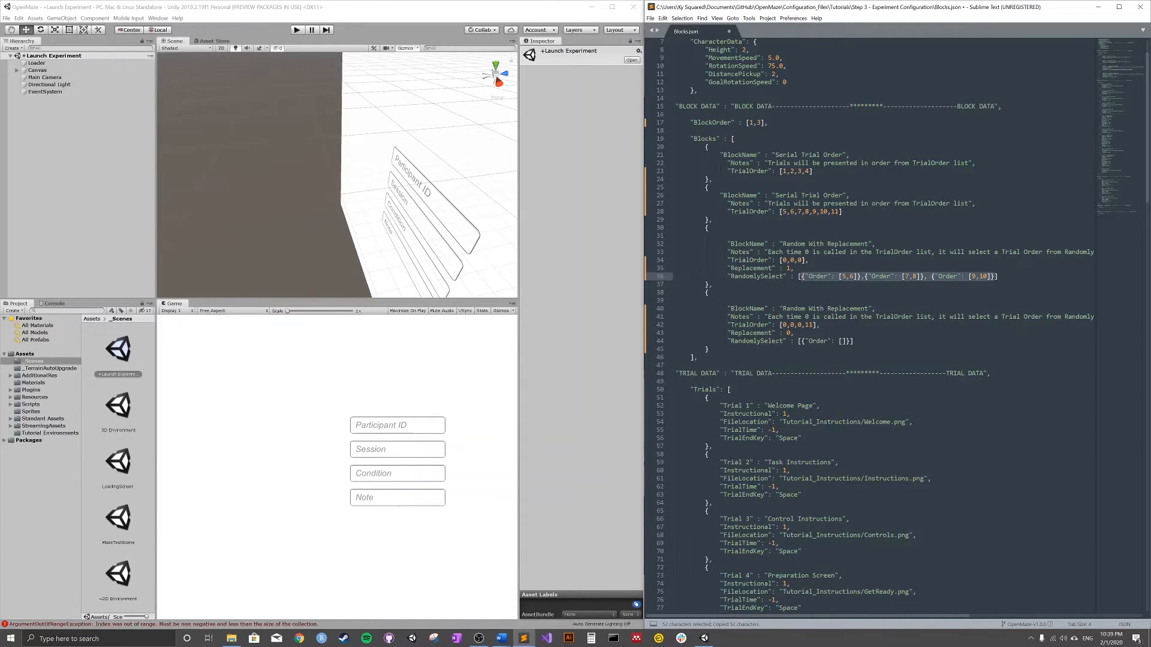
pyautogui.moveTo(848, 341); pyautogui.dragTo(801, 341)
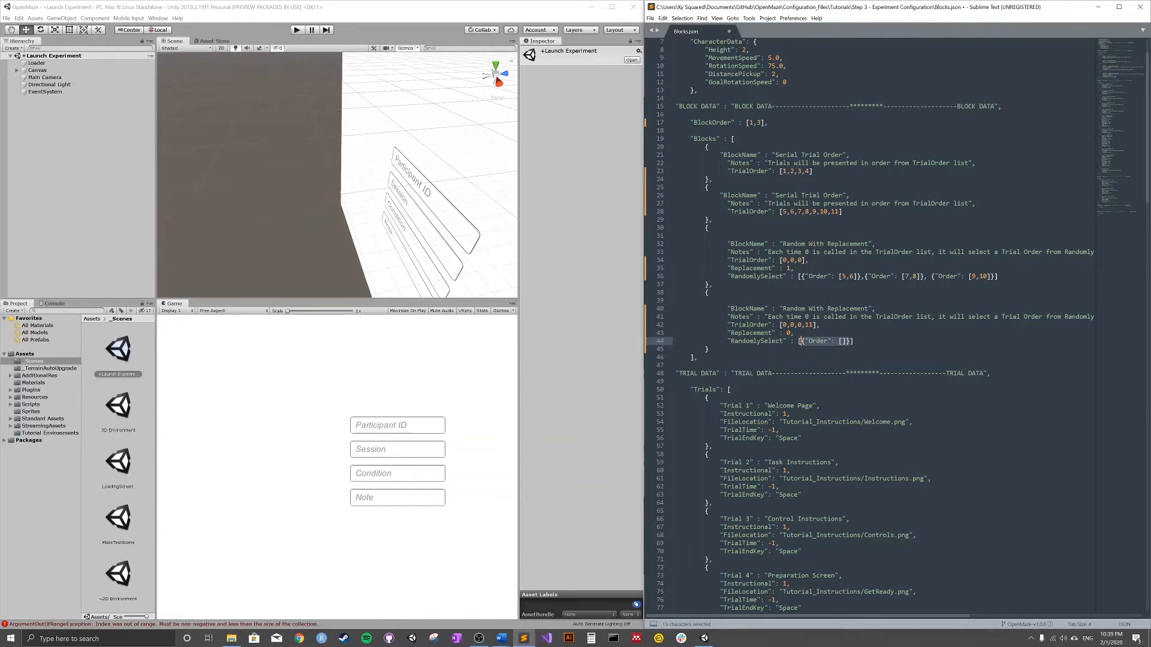
pyautogui.hotkey('ctrl', 'v')
# - Set BlockOrder to 1,4, narrow the code editor beside Unity, and save the configuration file
pyautogui.click(760, 122)
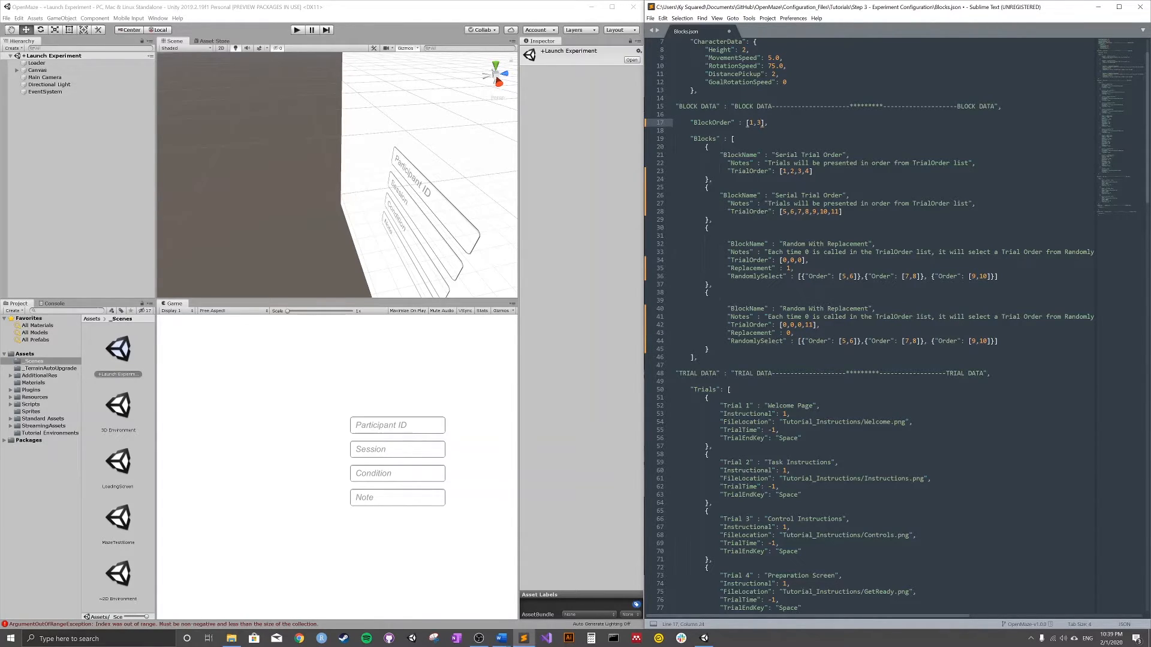
pyautogui.press('BackSpace')
pyautogui.write('4')
pyautogui.moveTo(640, 194); pyautogui.dragTo(815, 171)
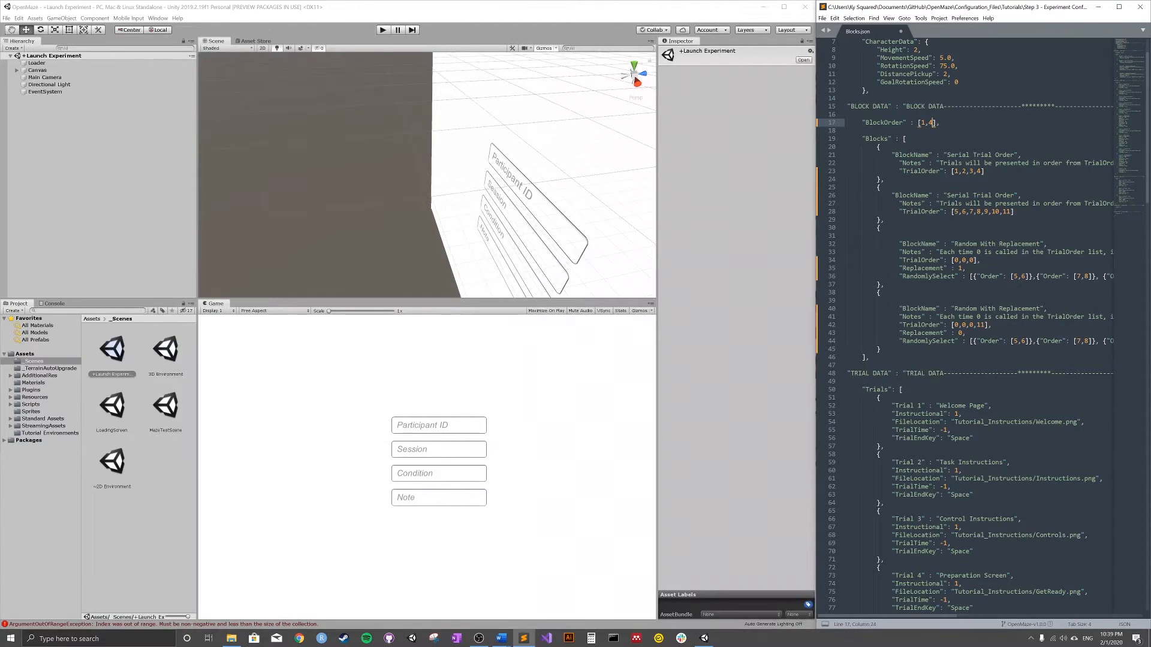
pyautogui.click(928, 172)
pyautogui.hotkey('ctrl', 's')
# - Run the experiment in Unity again with the updated Blocks configuration file from the Step 3 tutorial folder
pyautogui.click(382, 30)
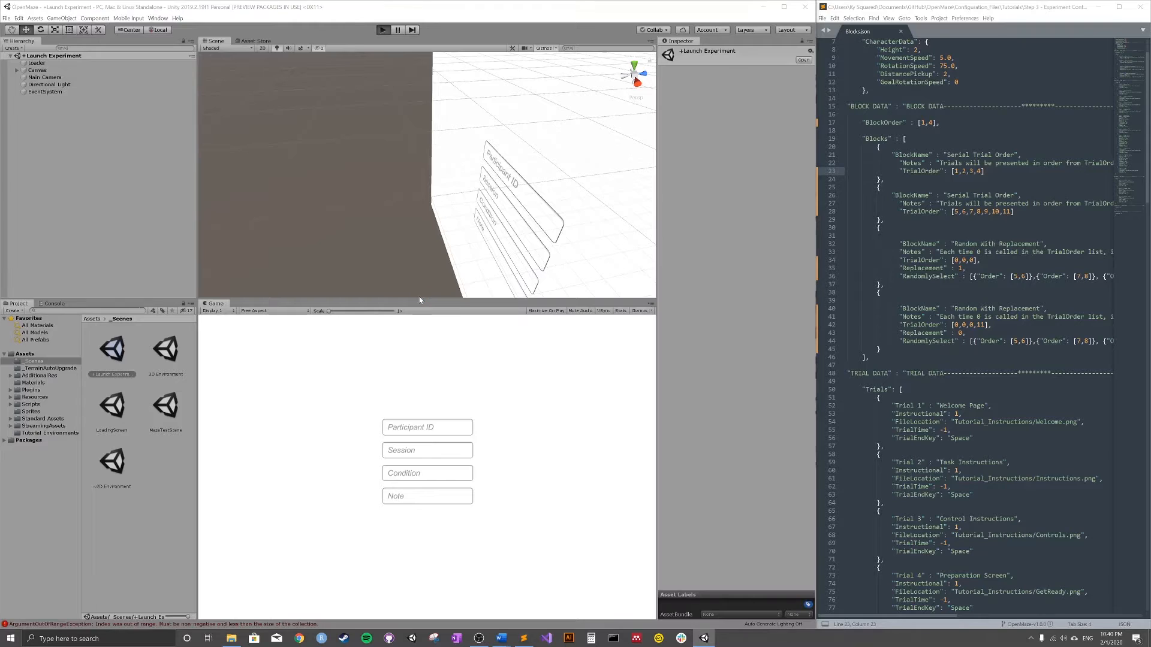
pyautogui.doubleClick(103, 98)
pyautogui.doubleClick(151, 109)
pyautogui.doubleClick(148, 113)
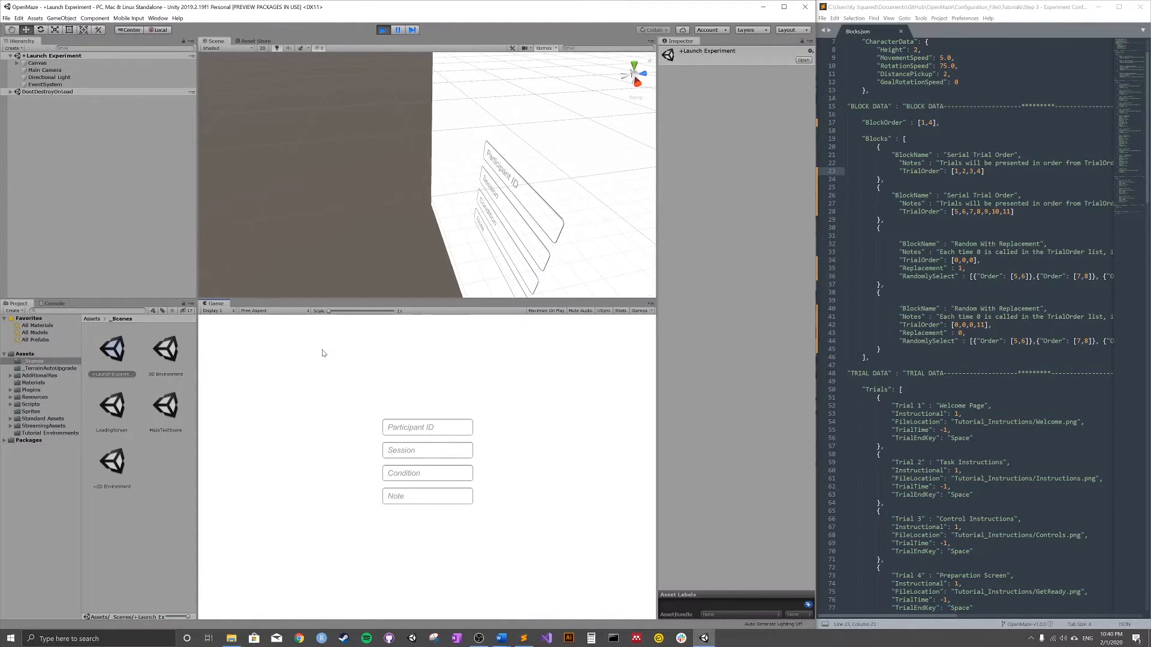
# - Advance through the four instruction screens to the first randomly selected search cue
pyautogui.press('space')
pyautogui.press('space')
pyautogui.press('space')
pyautogui.press('space')
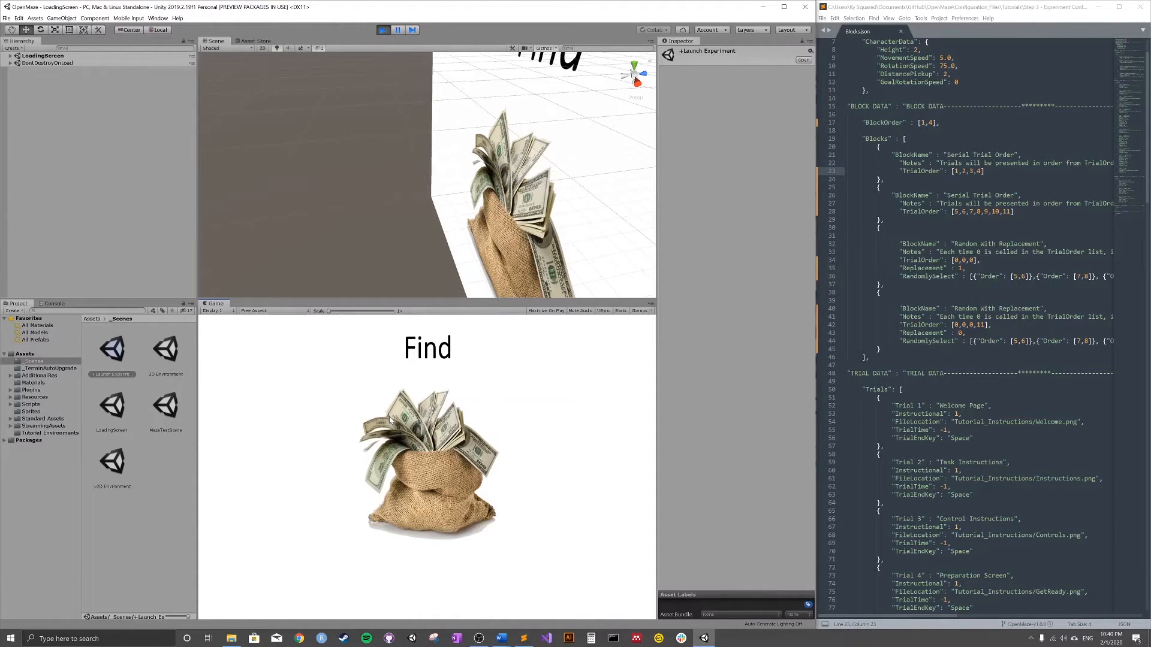
# - Navigate the 3D environment to collect the money bag and the apple in the first two randomly selected search trials
pyautogui.press('Right')
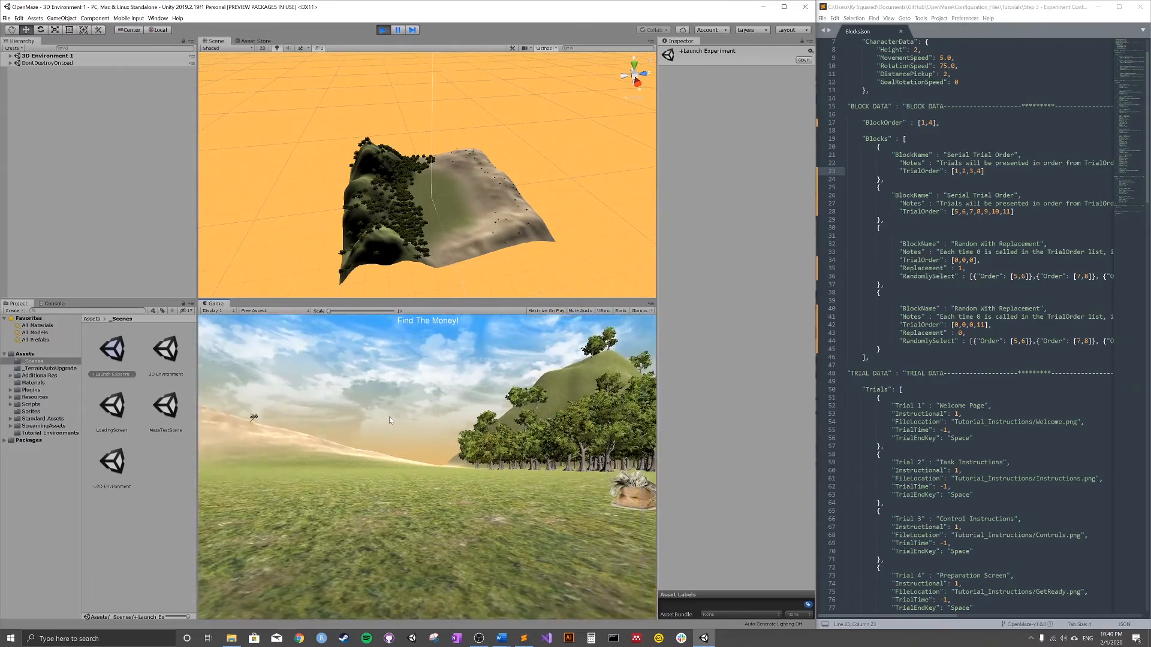
pyautogui.press('Up')
pyautogui.press('Up')
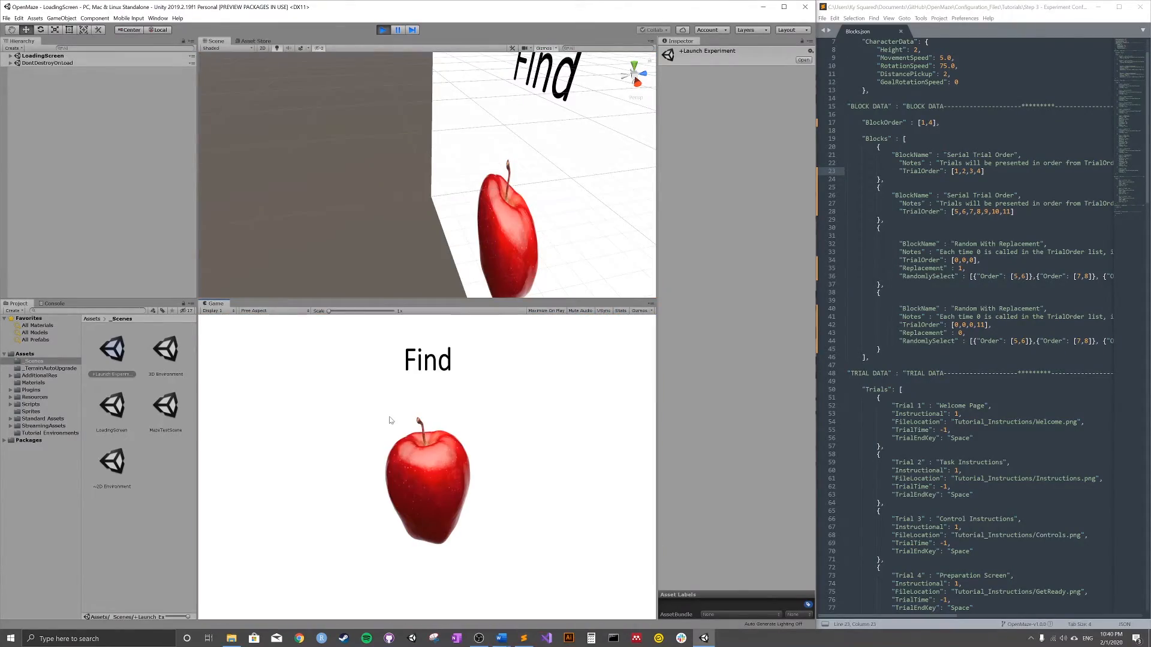
pyautogui.press('Right')
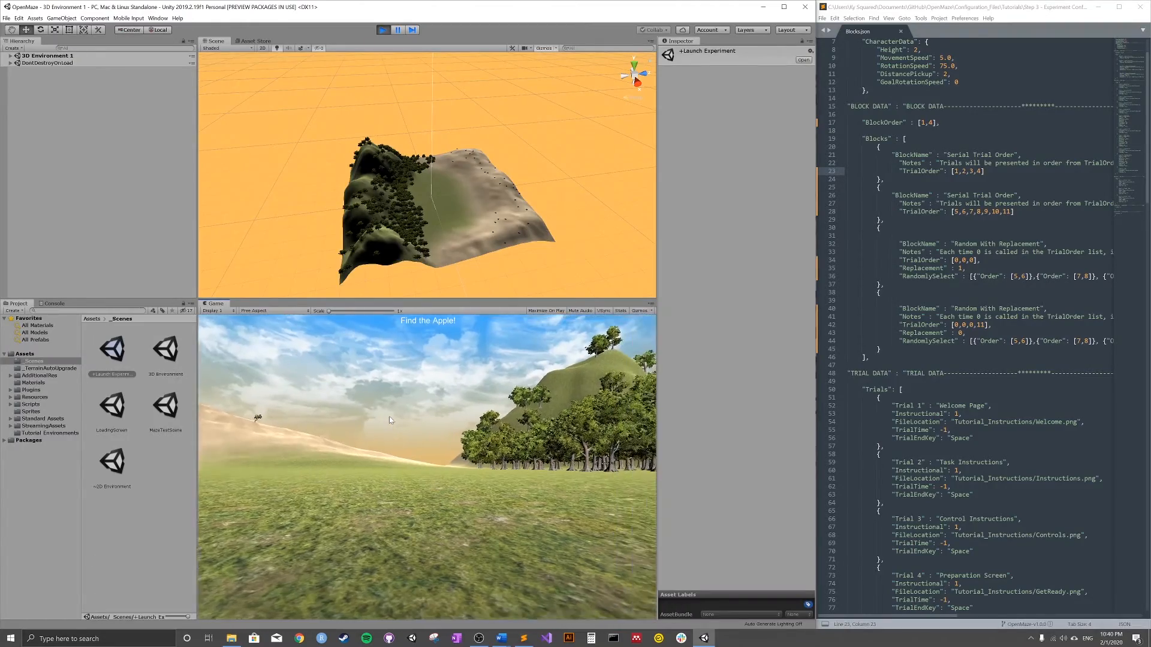
pyautogui.press('Right')
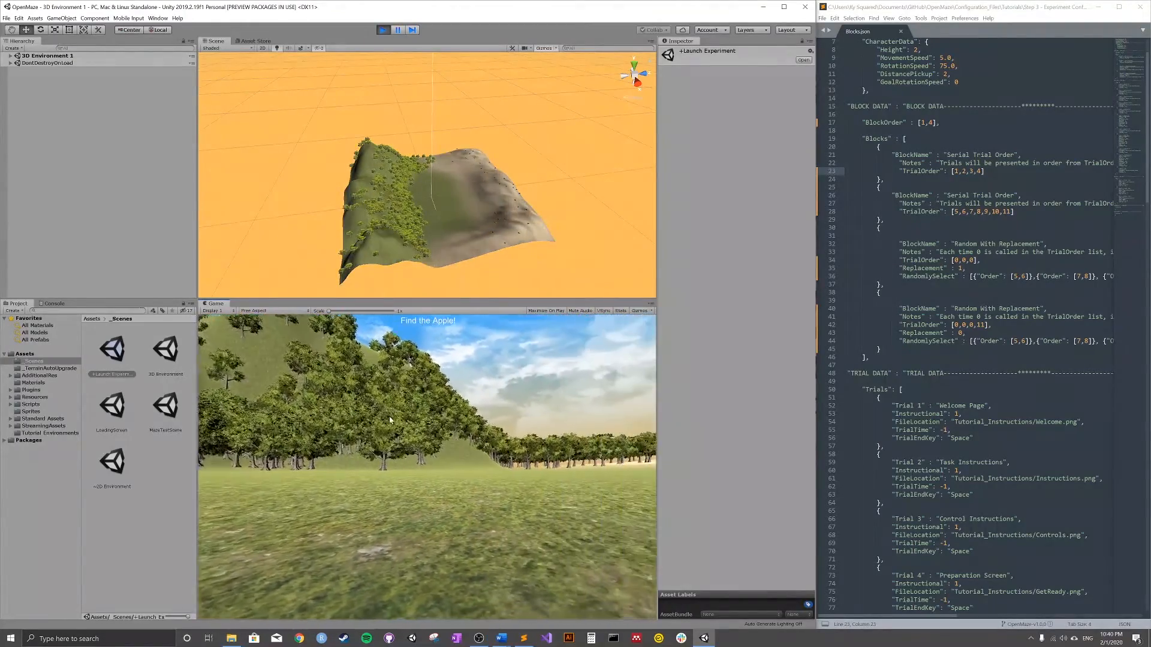
pyautogui.press('Up')
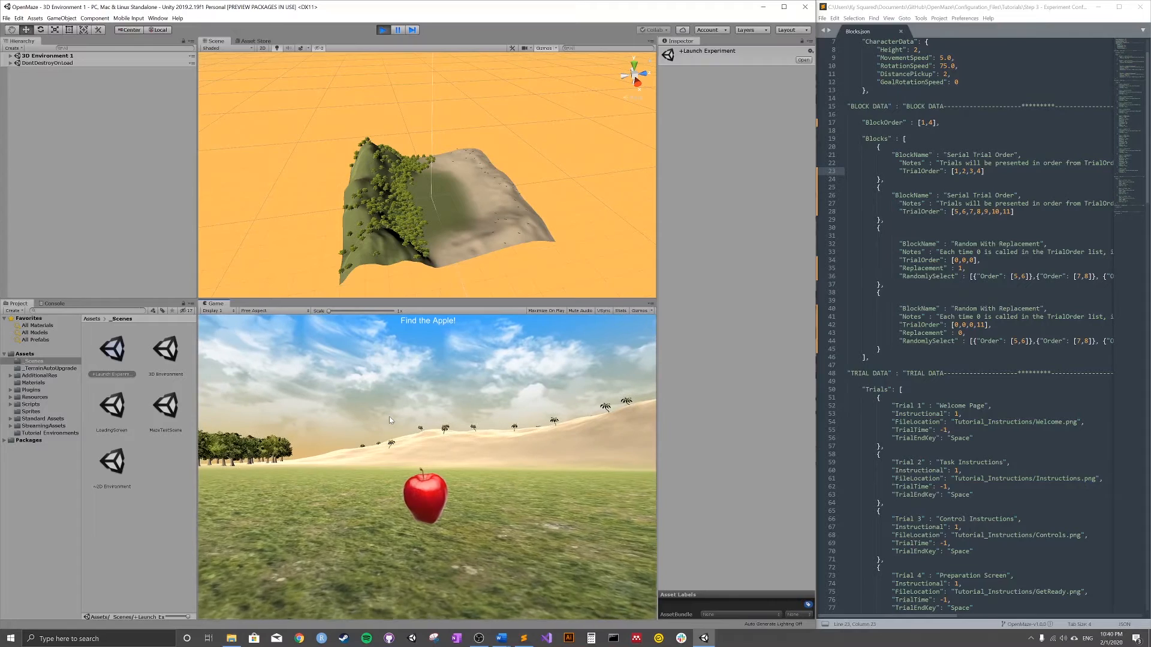
pyautogui.press('Up')
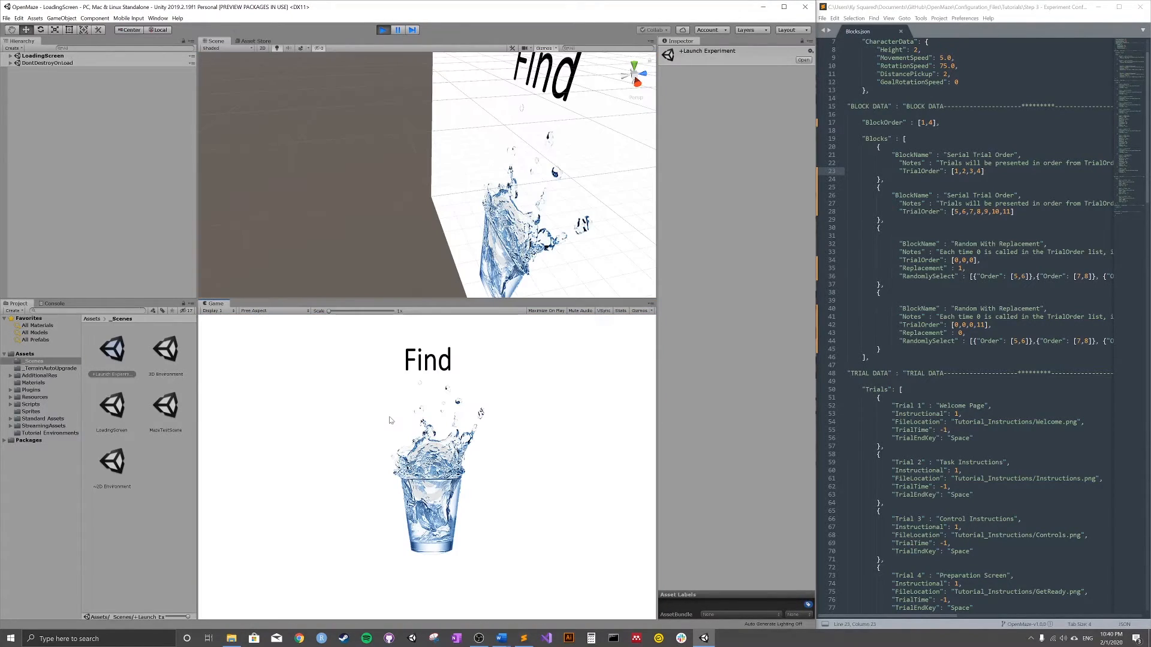
# - Turn toward the glass of water and move forward to collect it in the third search trial
pyautogui.press('Right')
pyautogui.press('Right')
pyautogui.press('Up')
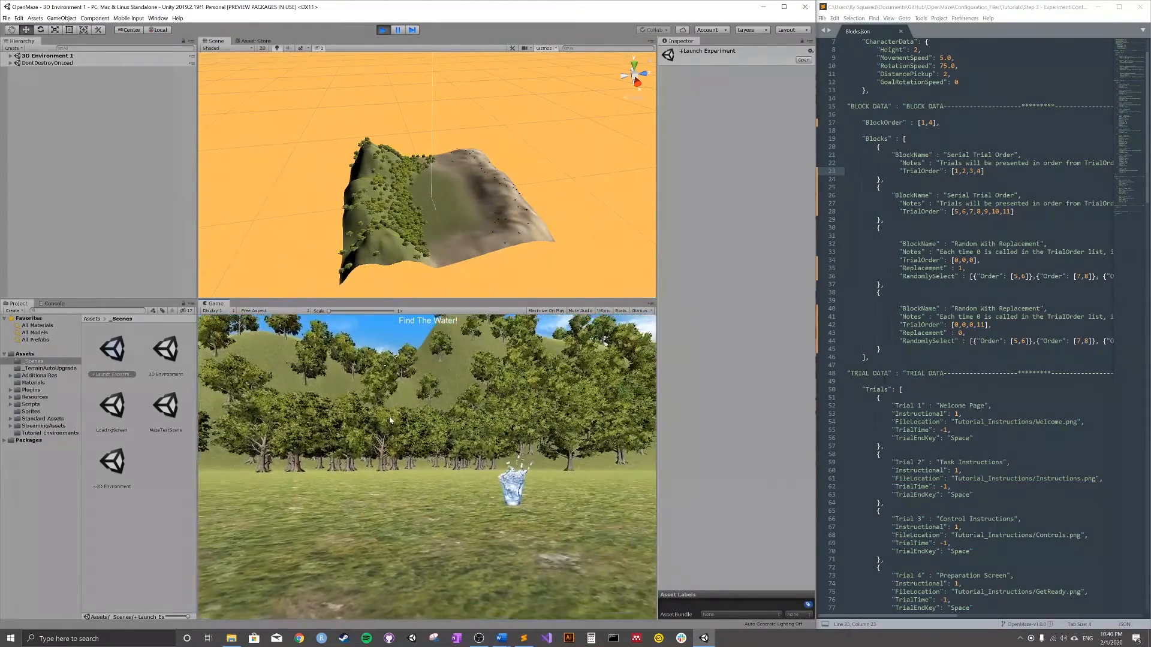
pyautogui.press('Up')
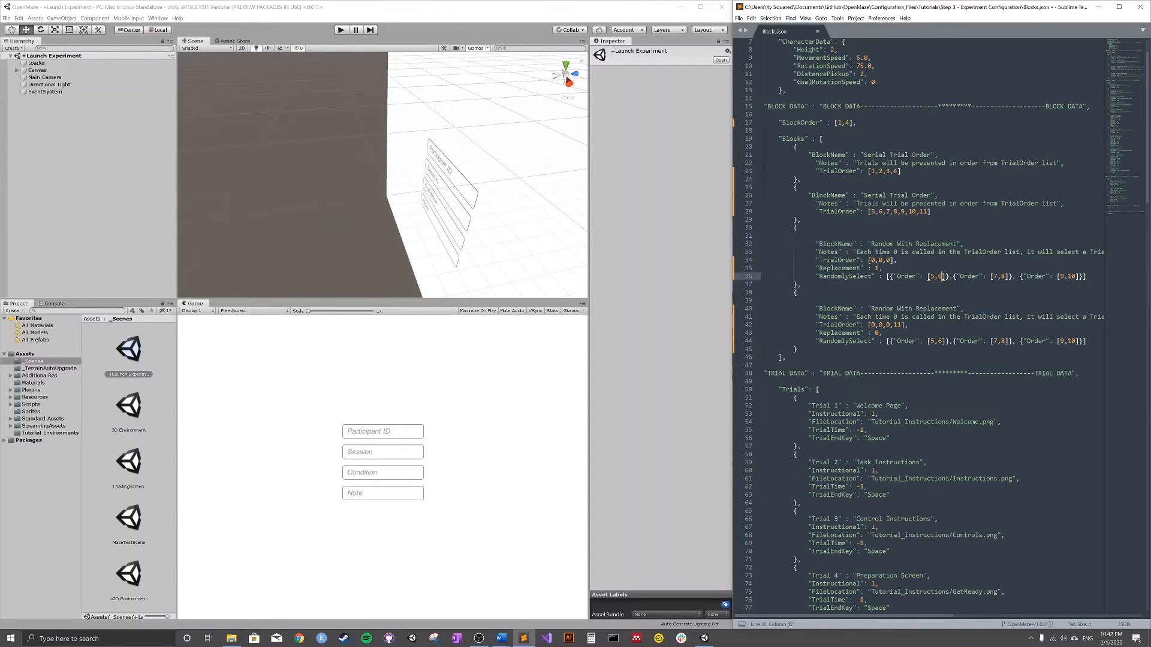
# - Reduce the first random block's RandomlySelect Order entries to the single trials 5, 7 and 9
pyautogui.press('BackSpace')
pyautogui.press('BackSpace')
pyautogui.press('BackSpace')
pyautogui.press('BackSpace')
pyautogui.press('BackSpace')
pyautogui.press('BackSpace')
pyautogui.press('BackSpace')
# - Set the first random block's TrialOrder to 0,0,0,0,0,0,0,11 and the BlockOrder to 1,3
pyautogui.click(891, 260)
pyautogui.write(',0,0,0,0,0,0')
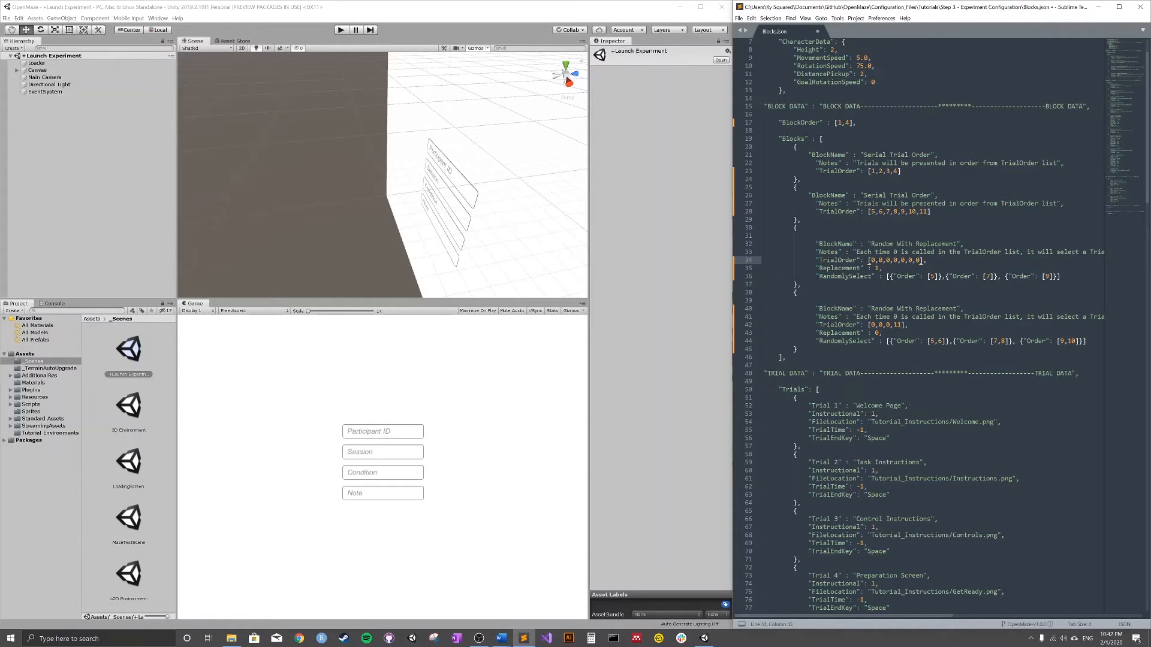
pyautogui.write(',11')
pyautogui.click(848, 122)
pyautogui.press('BackSpace')
pyautogui.write('3')
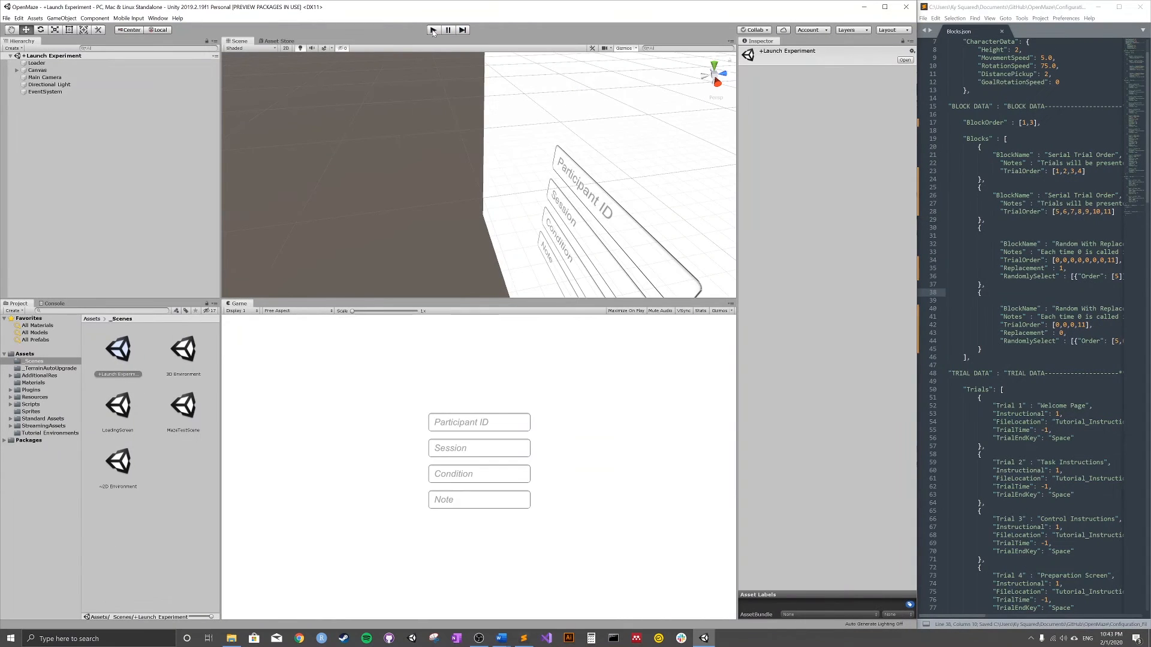
# - Run the experiment in Unity with the Blocks configuration file from the Step 3 tutorial folder to test block 3
pyautogui.click(433, 30)
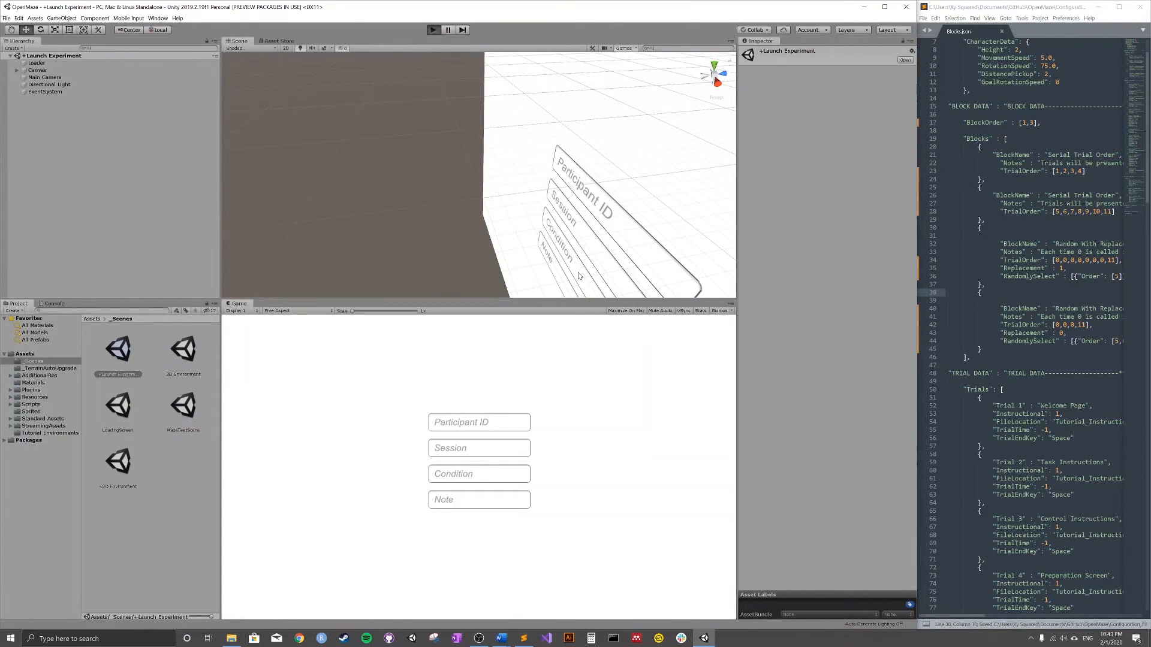
pyautogui.doubleClick(101, 99)
pyautogui.doubleClick(138, 112)
pyautogui.doubleClick(100, 109)
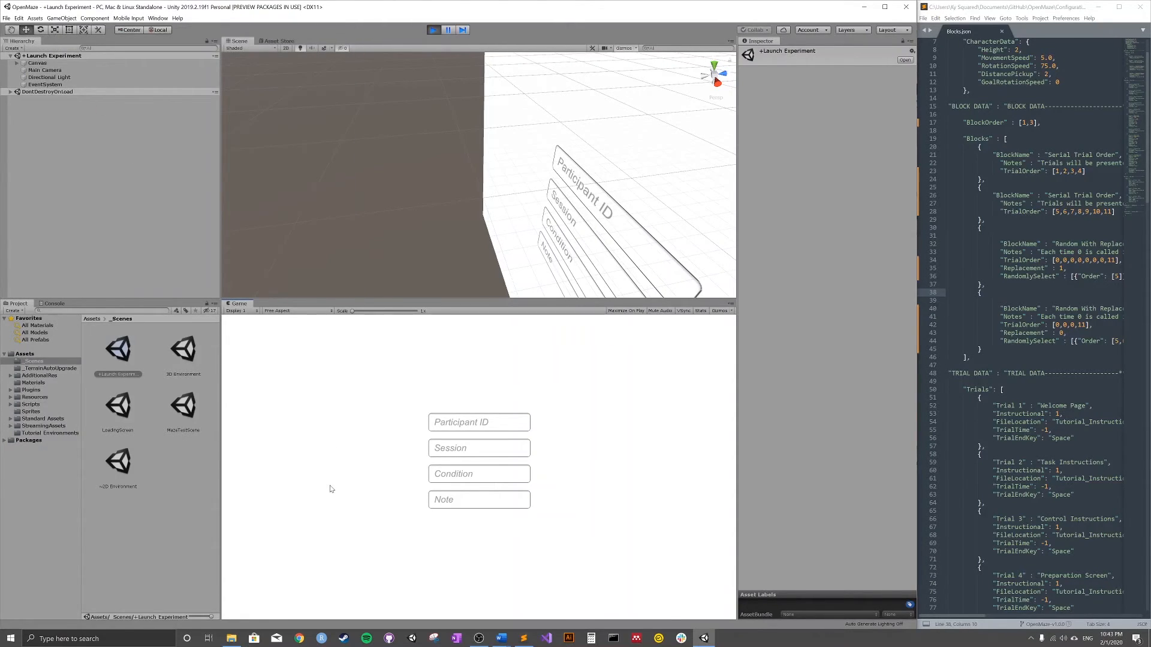
# - Start the session without participant details and advance through the instruction screens, continuing past Get Ready
pyautogui.press('space')
pyautogui.press('space')
pyautogui.press('space')
pyautogui.press('space')
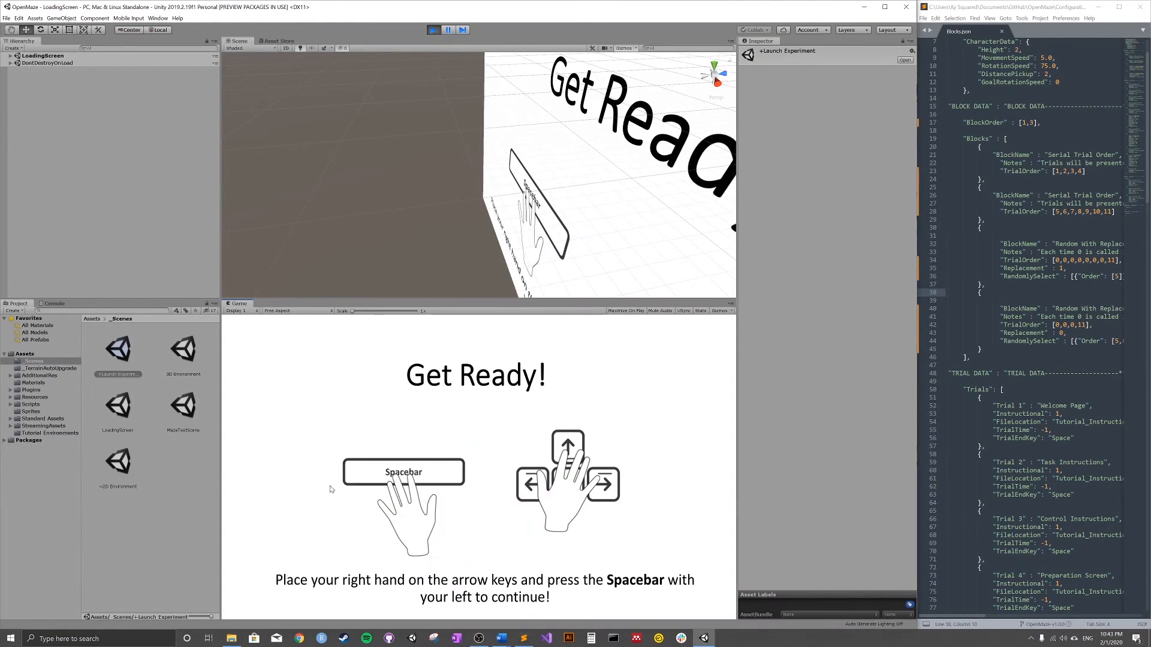
pyautogui.press('space')
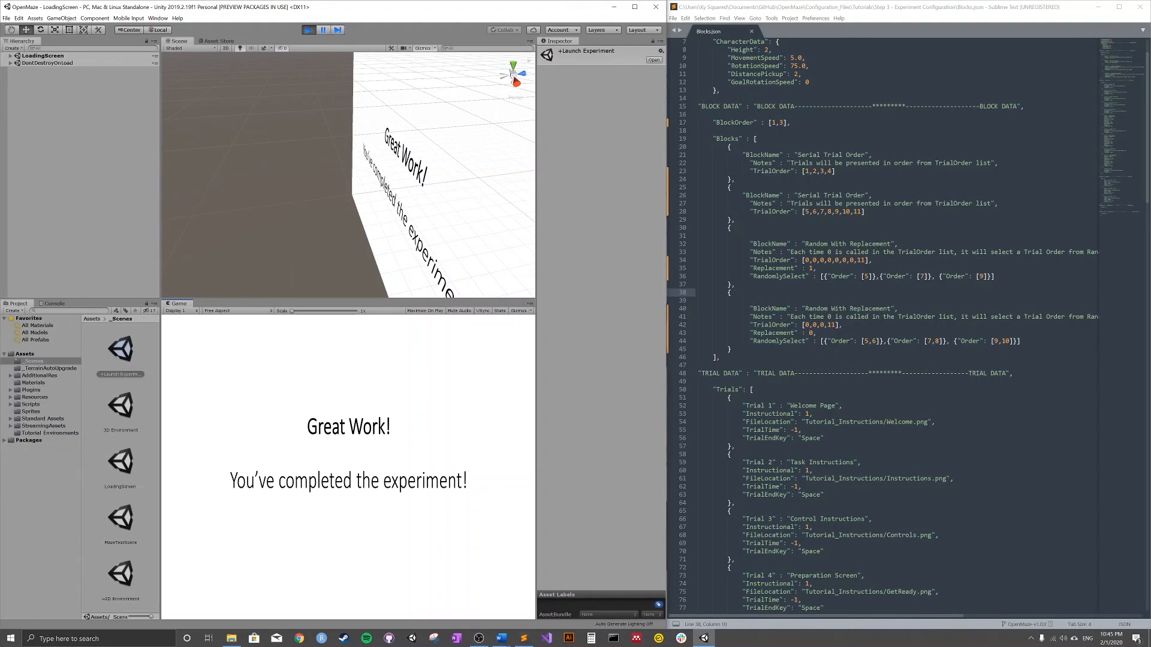
# - Place the text cursor in the first Order entry of the first random block's RandomlySelect line
pyautogui.click(865, 276)
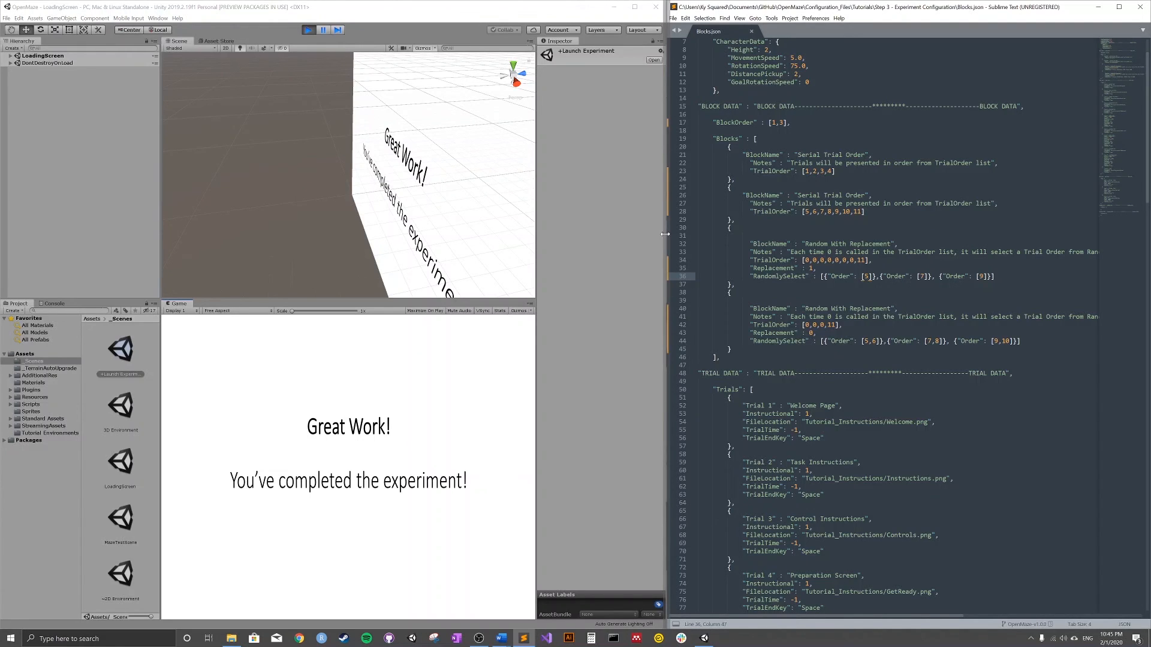